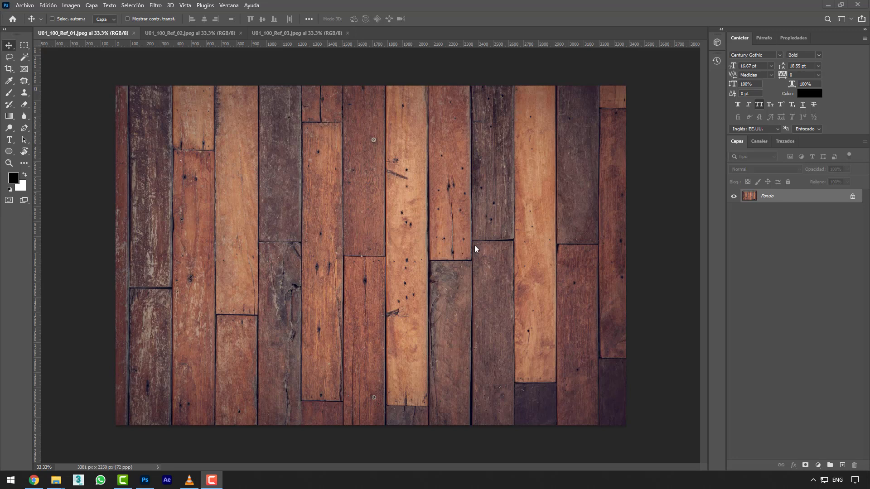
click(156, 5)
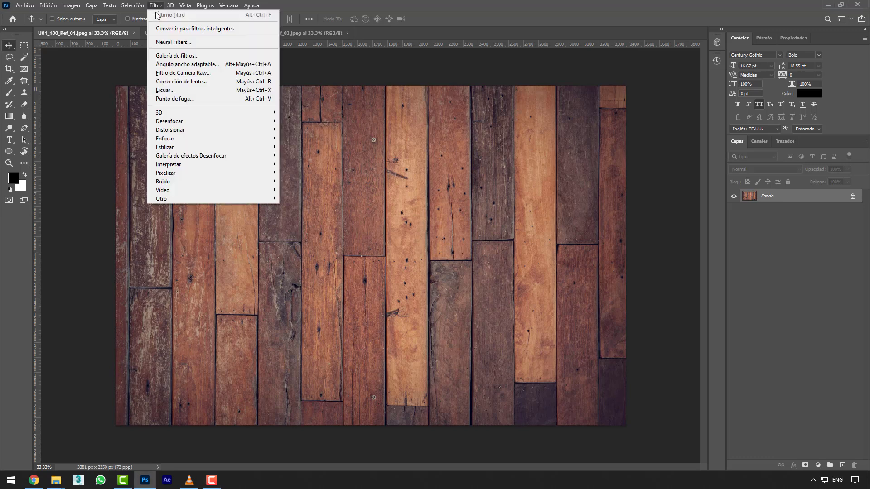
mouse_move(230, 131)
click(309, 116)
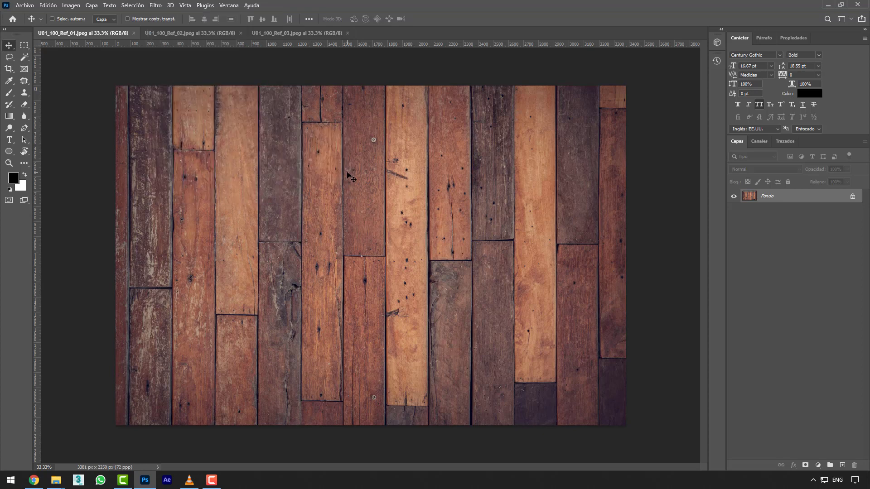
View the reference images U01_100_Ref_02 and U01_100_Ref_03, and return to U01_100_Ref_01
click(187, 32)
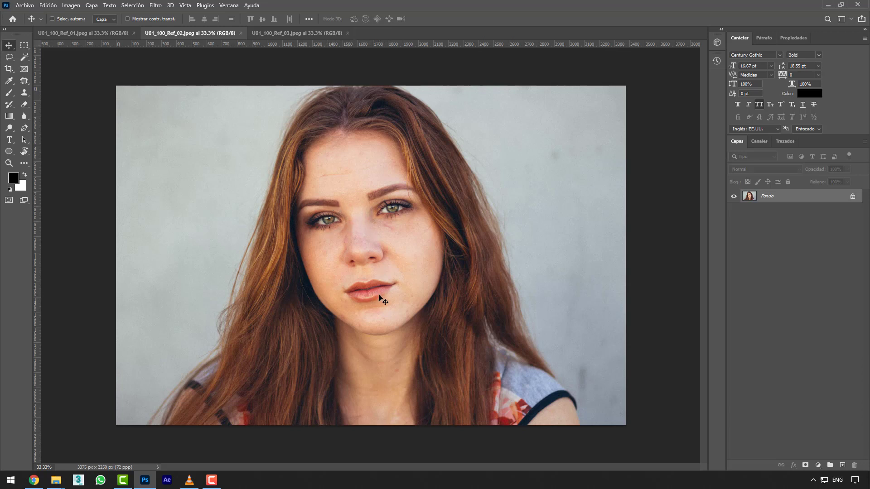
click(291, 34)
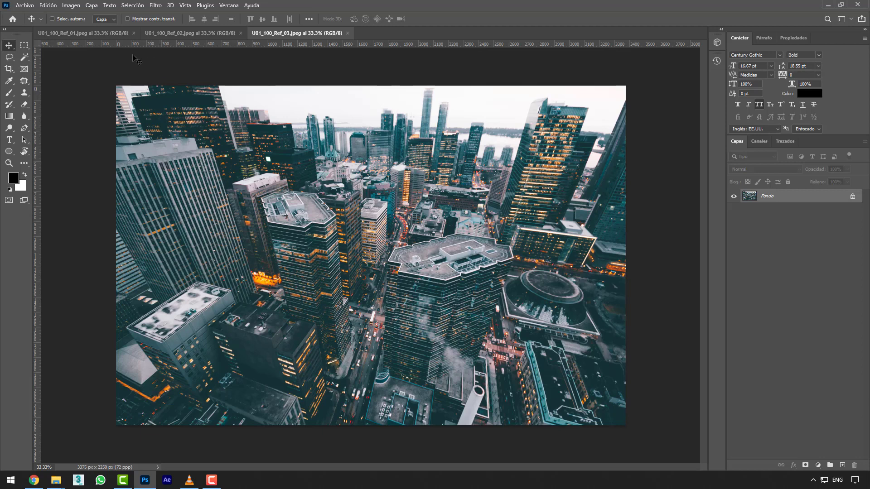
click(109, 38)
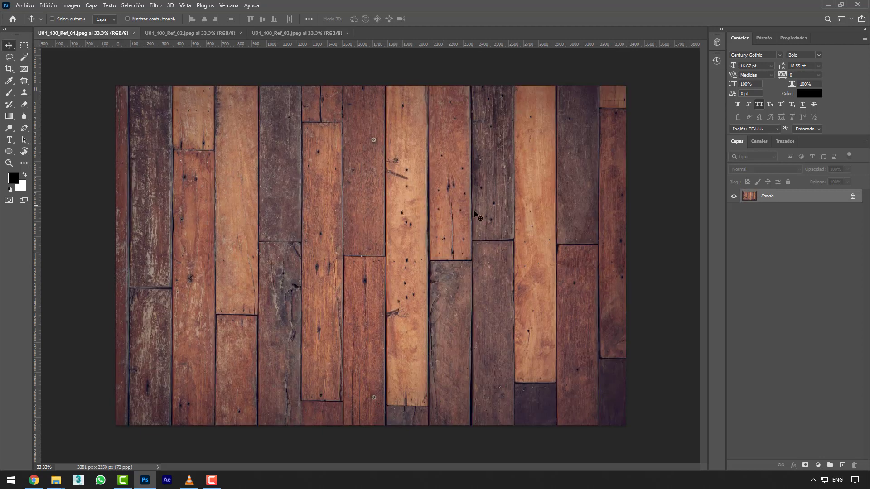
Duplicate the Fondo layer, hide the original, and convert the duplicate to a smart object
key(ctrl+j)
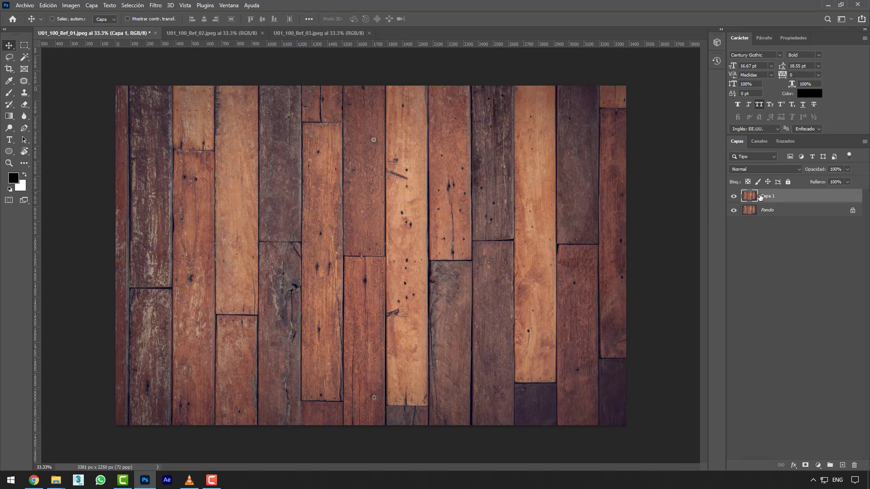
click(734, 210)
right_click(768, 200)
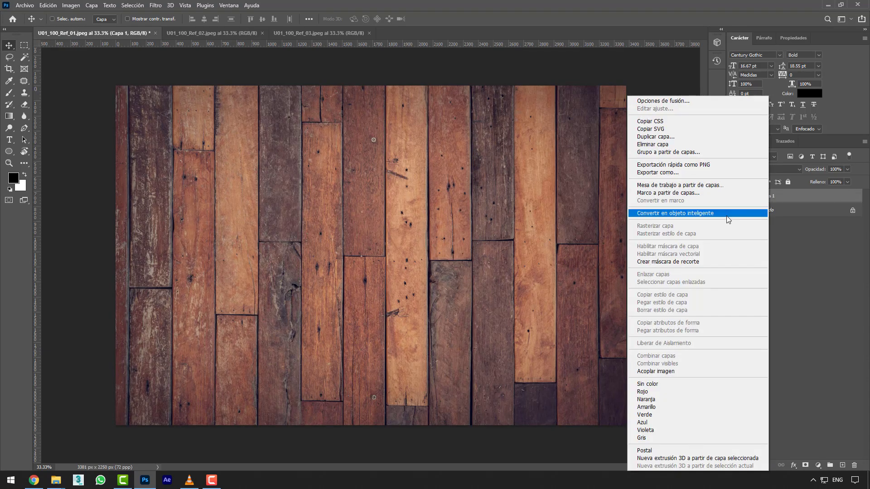
click(728, 220)
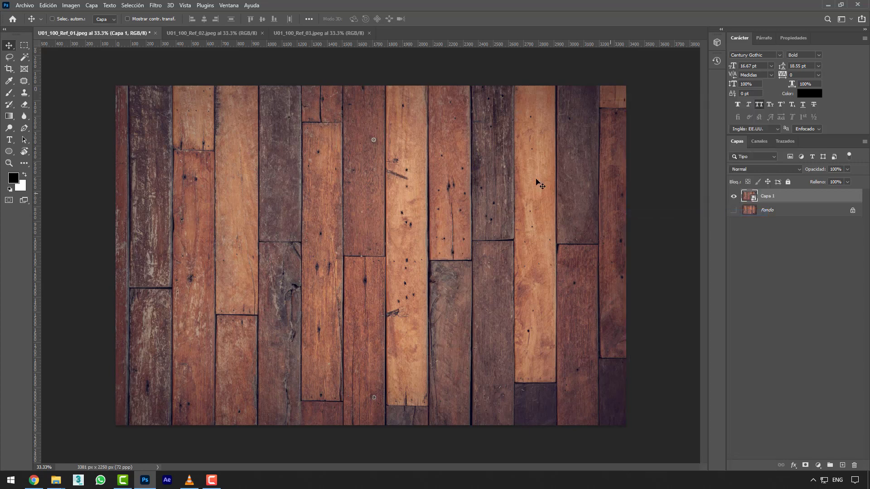
click(156, 5)
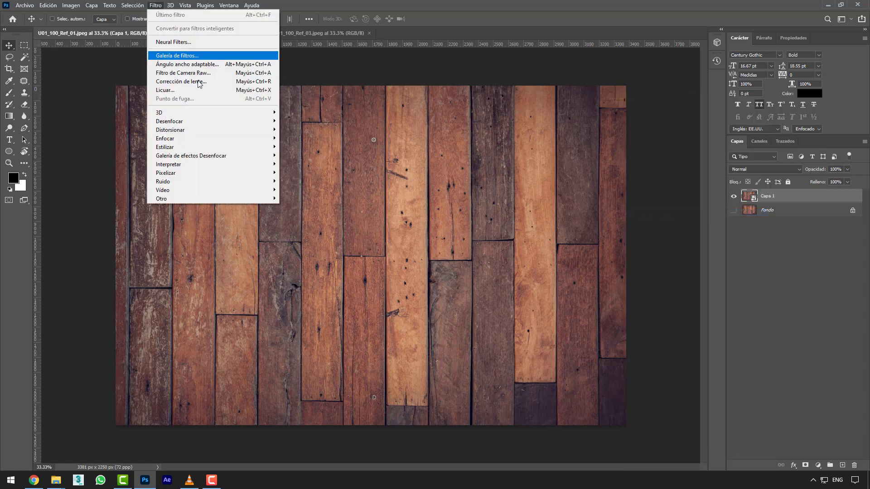
mouse_move(232, 140)
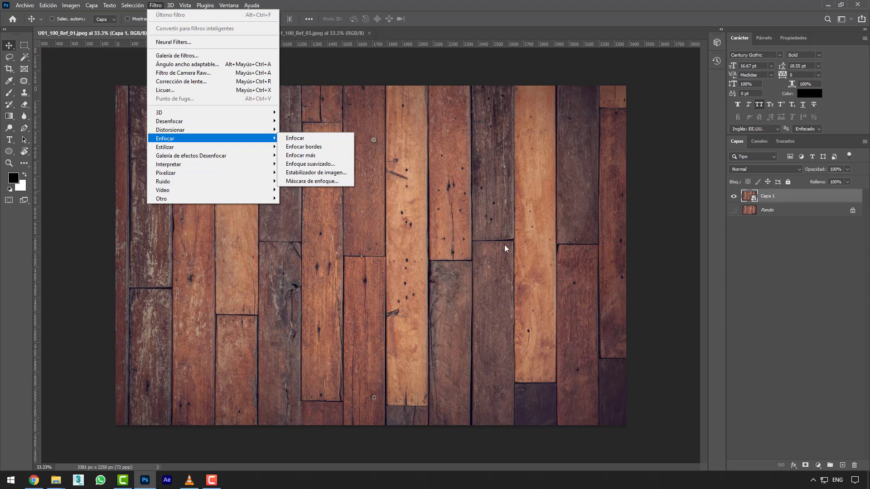
click(423, 237)
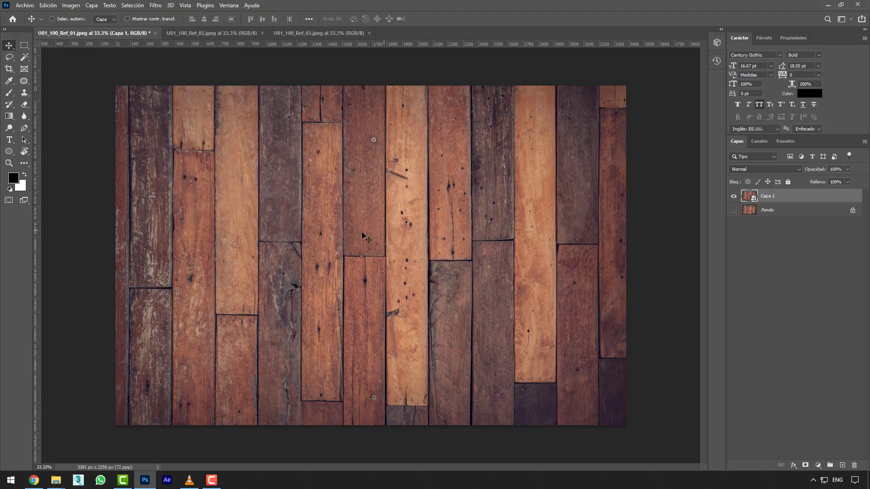
Apply the Enfocar sharpening filter to the Capa 1 smart object
scroll(368, 274, up, 10)
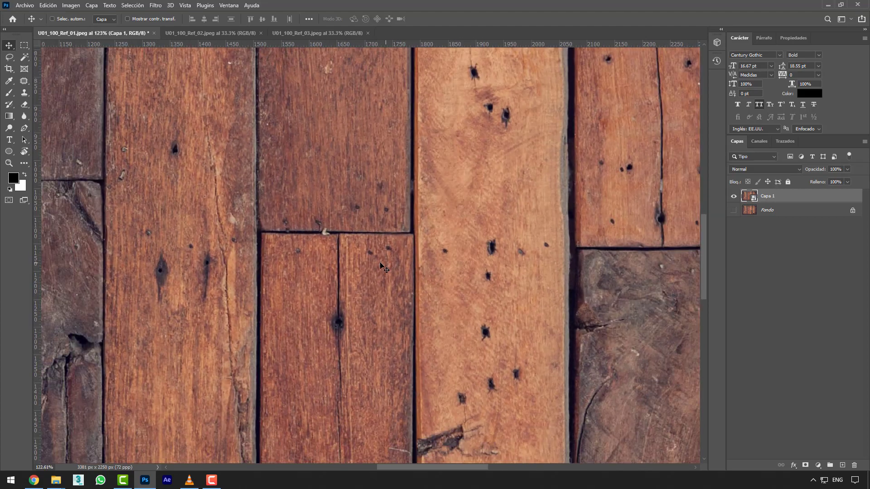
drag(317, 249, 399, 270)
scroll(476, 283, up, 2)
drag(474, 280, 436, 265)
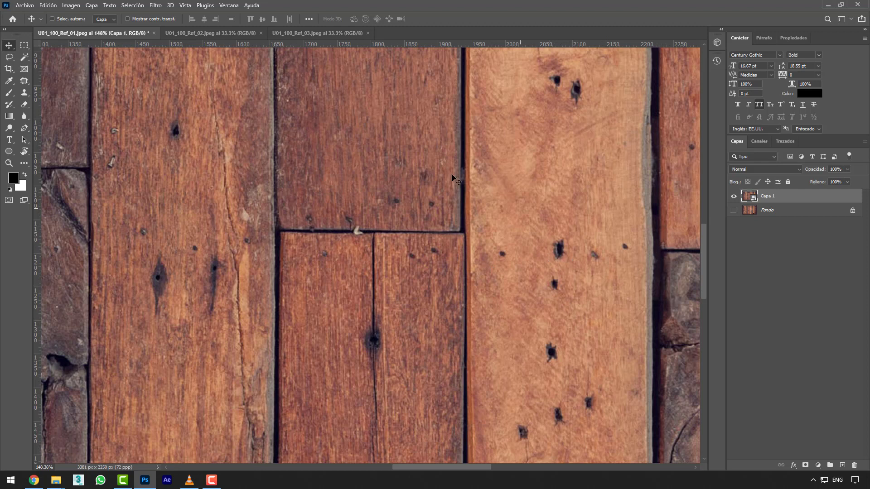
click(155, 5)
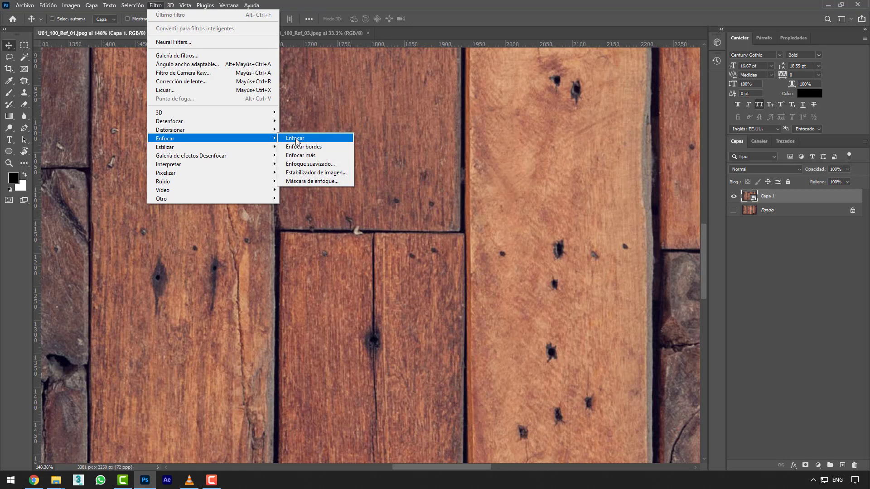
click(295, 138)
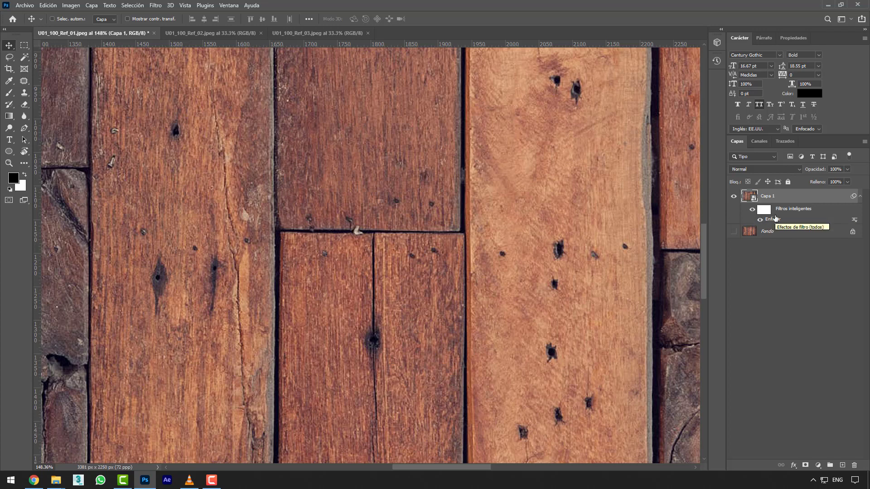
Compare the wood texture on Capa 1 with and without its smart filter, ending with the filter hidden
click(752, 210)
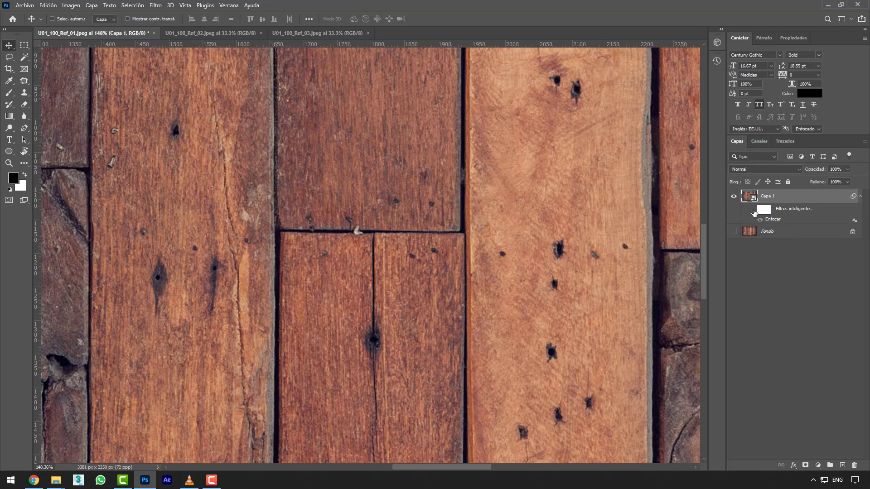
scroll(579, 217, up, 2)
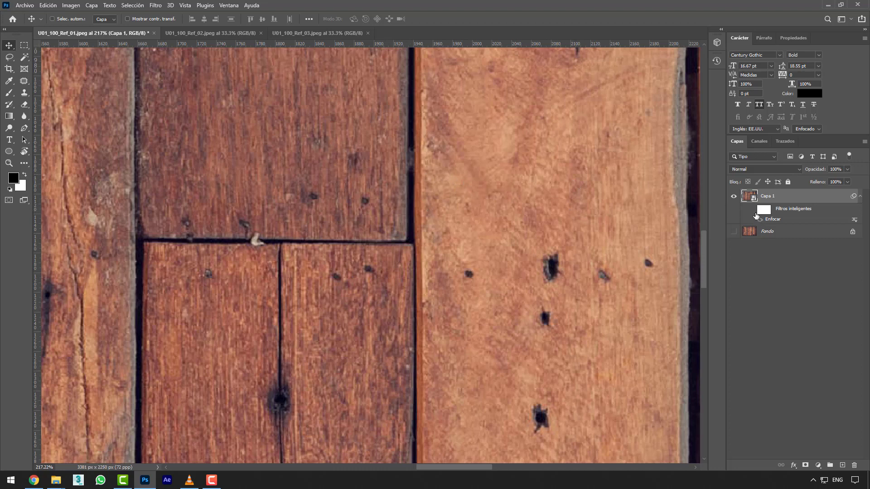
click(752, 210)
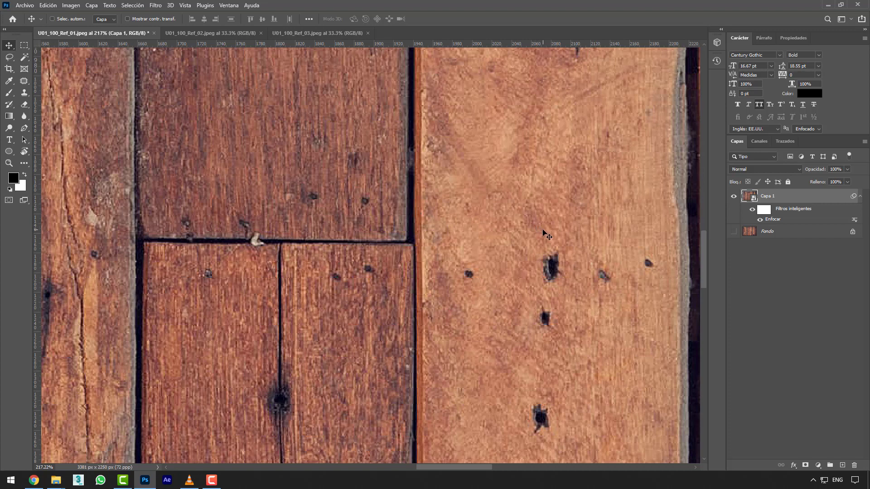
scroll(547, 235, up, 5)
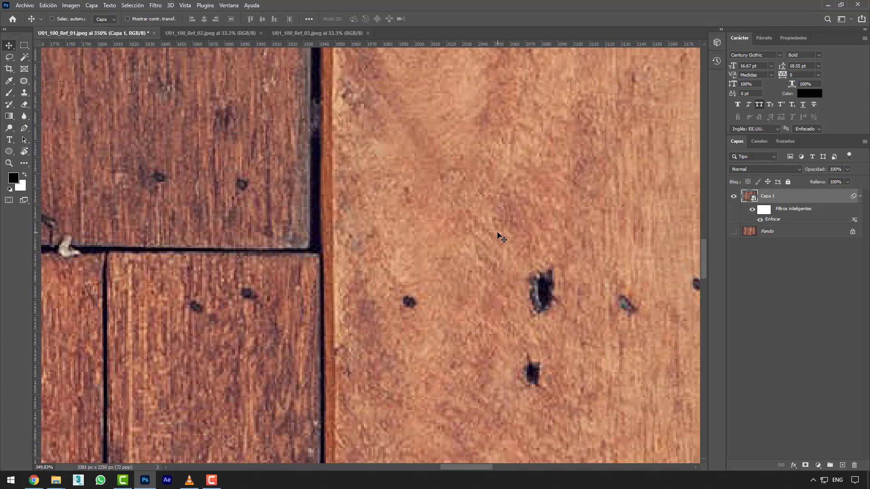
scroll(501, 235, down, 4)
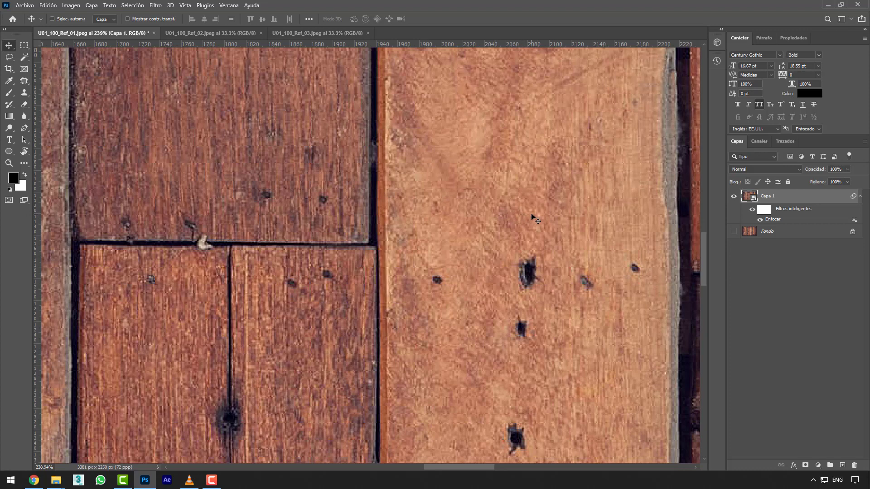
click(751, 210)
click(771, 232)
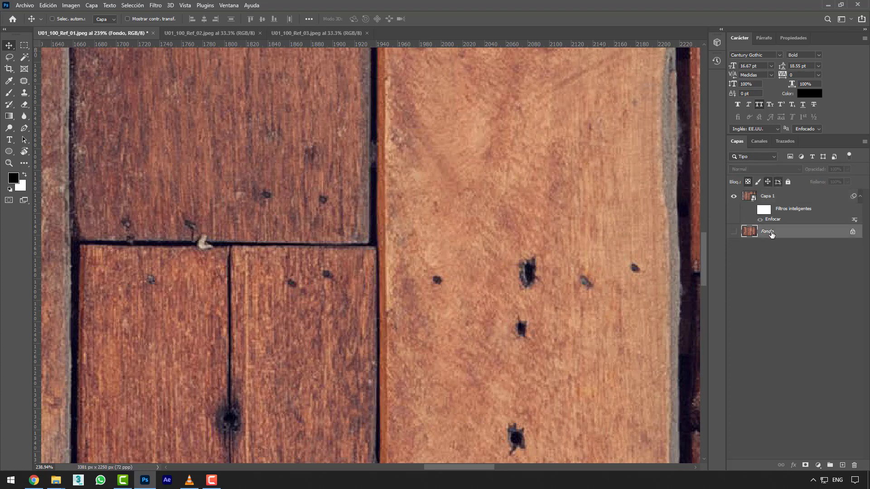
key(ctrl+j)
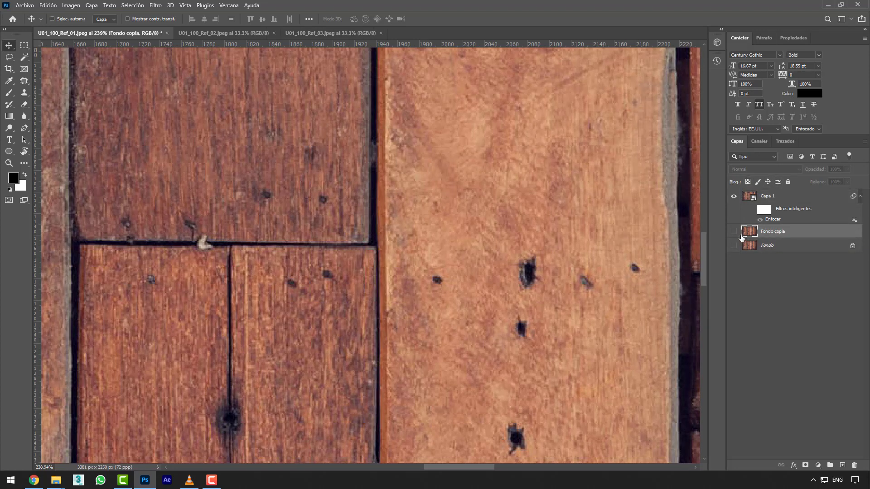
right_click(770, 231)
click(726, 218)
drag(765, 231, 767, 196)
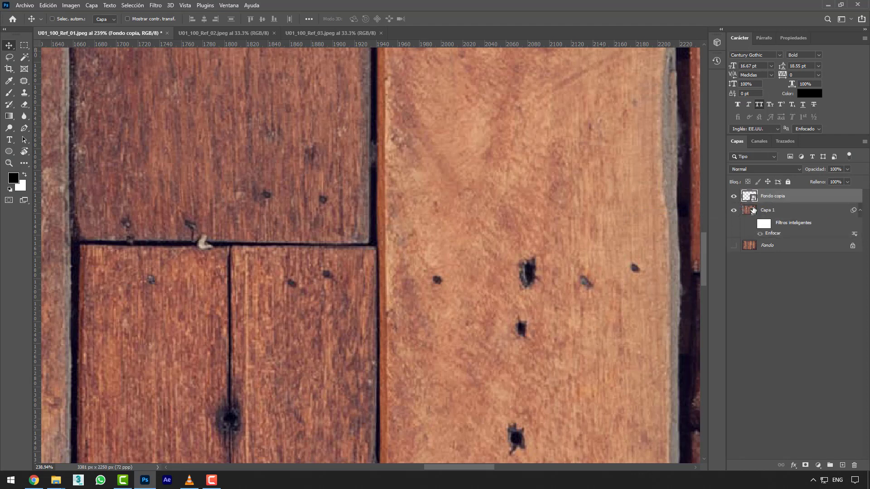
key(Delete)
Duplicate the Fondo layer, place the visible copy above Capa 1, and convert it to a smart object
click(768, 231)
key(ctrl+j)
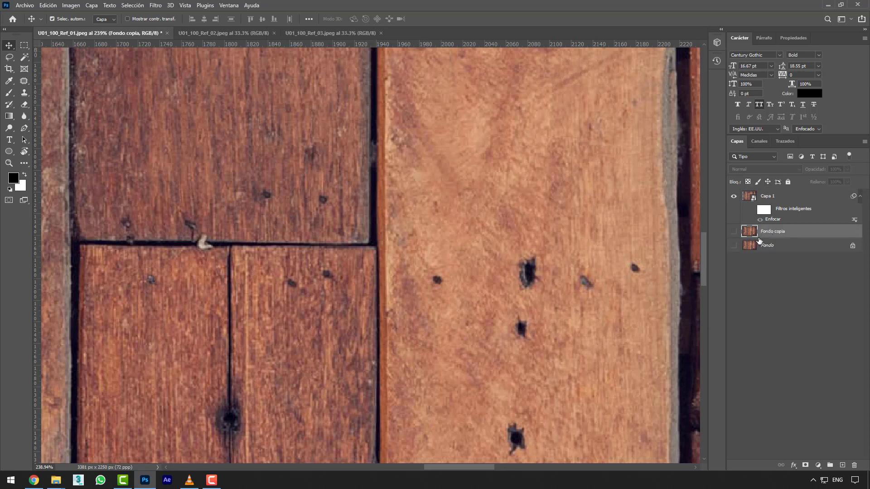
click(733, 232)
drag(772, 232, 775, 196)
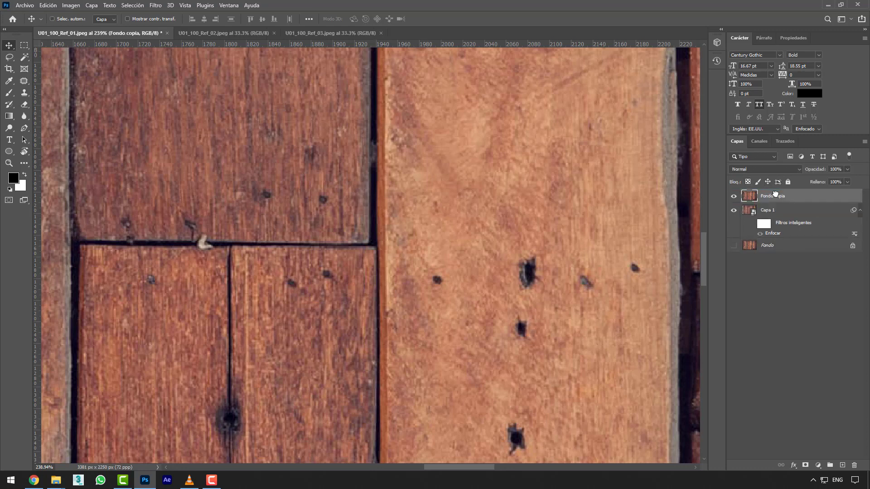
right_click(776, 195)
click(730, 213)
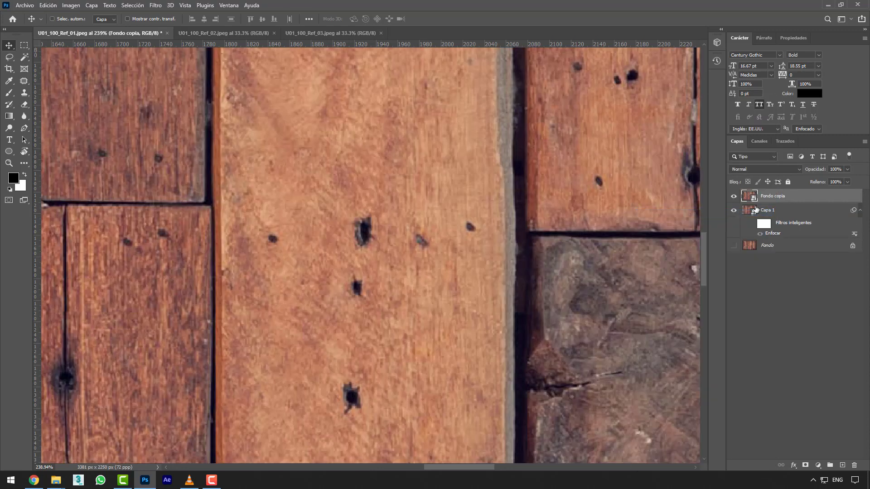
Make five more copies of the Fondo copia smart object
key(ctrl+j)
key(ctrl+j)
key(ctrl+j)
key(ctrl+j)
key(ctrl+j)
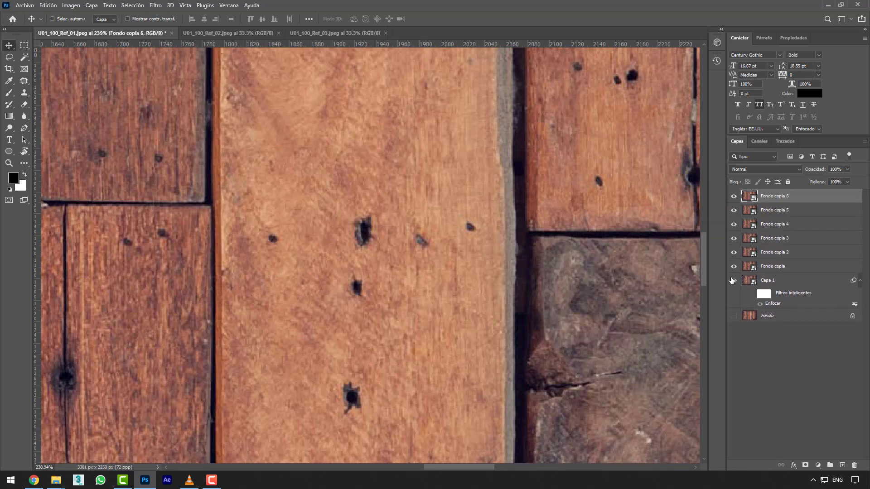
Hide all the layers: the six Fondo copies, Capa 1 and Fondo
click(733, 315)
drag(733, 252, 733, 196)
click(782, 271)
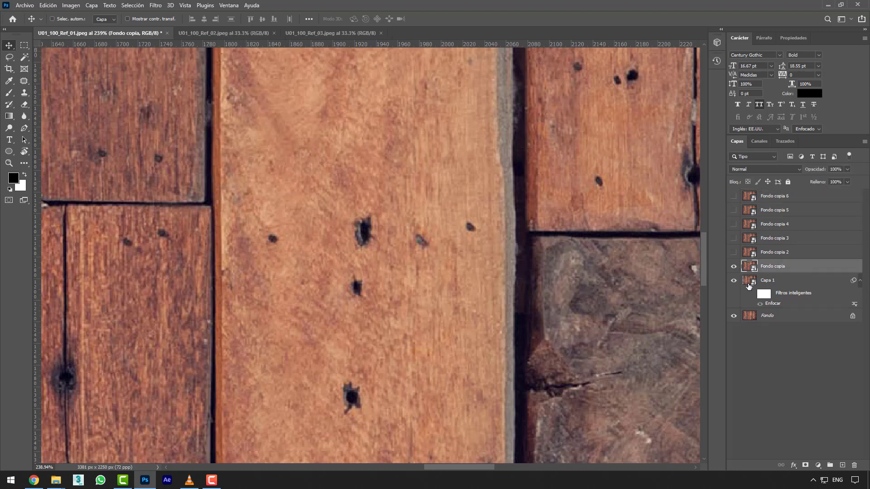
drag(733, 280, 733, 317)
click(733, 267)
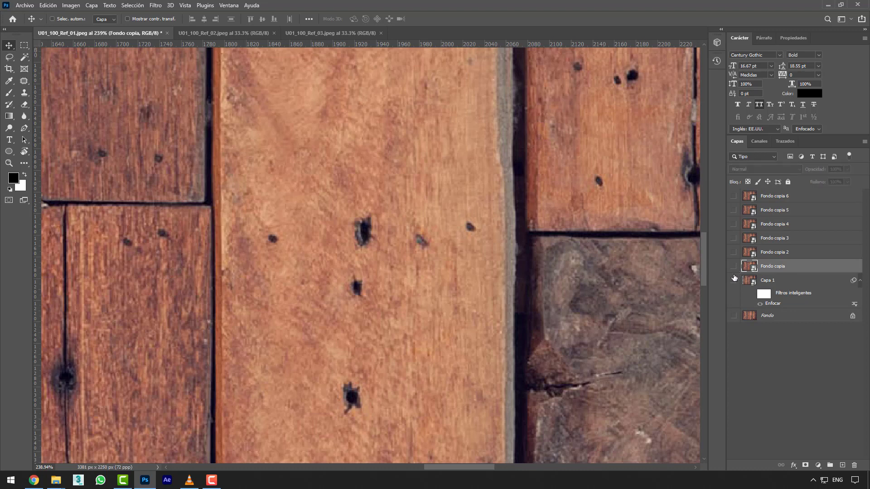
Turn Capa 1's smart filters back on, and make Fondo copia the only visible and active layer
click(734, 281)
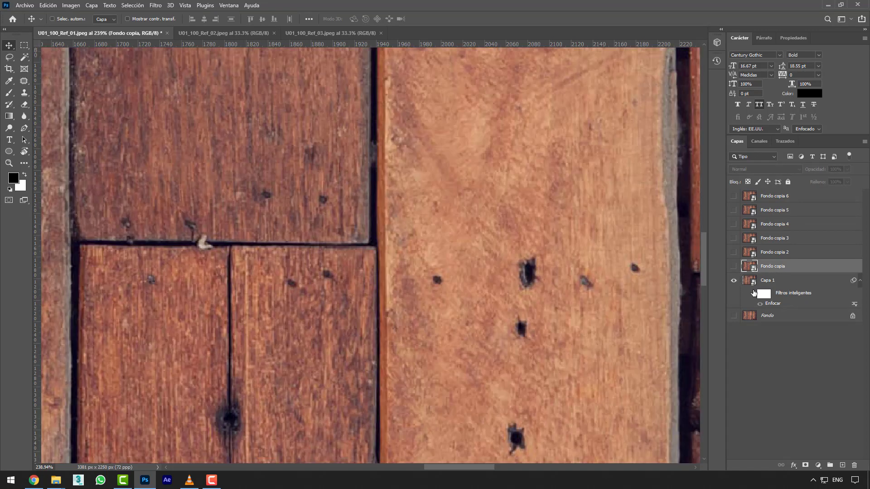
click(762, 279)
click(734, 280)
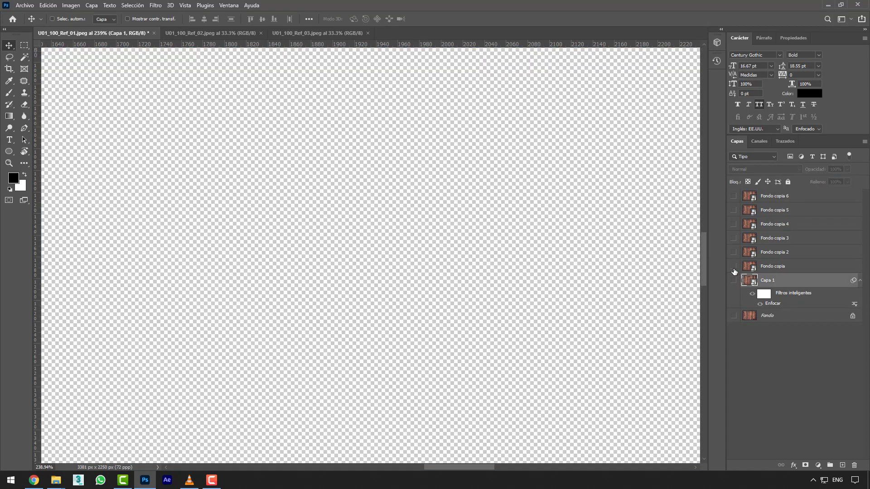
click(733, 266)
click(766, 267)
Apply the Enfocar bordes filter to the Fondo copia smart object
scroll(600, 244, down, 7)
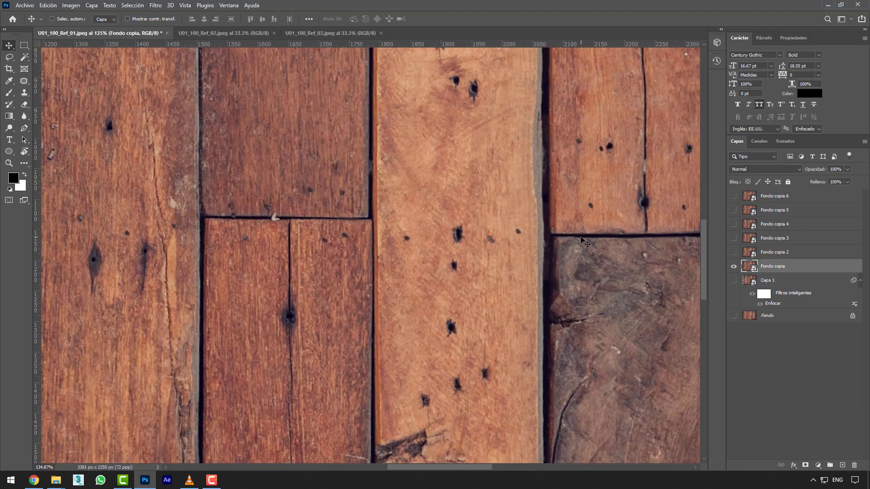
scroll(520, 208, up, 2)
scroll(520, 207, up, 2)
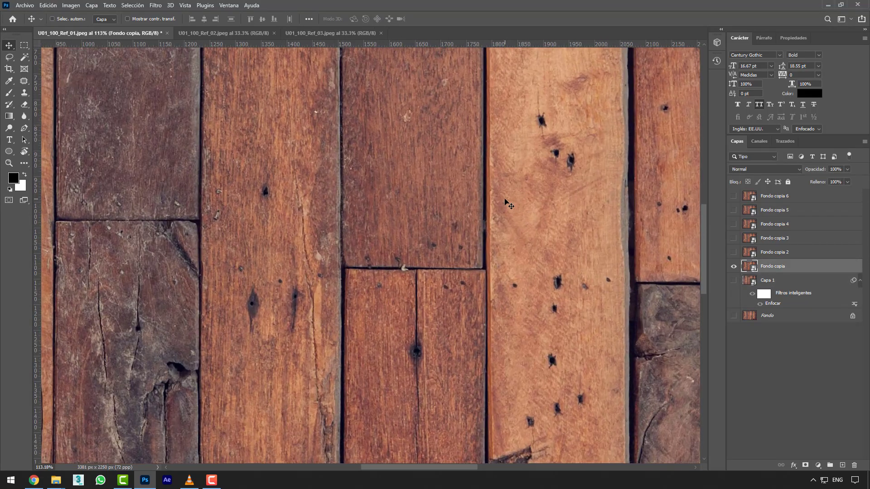
click(153, 8)
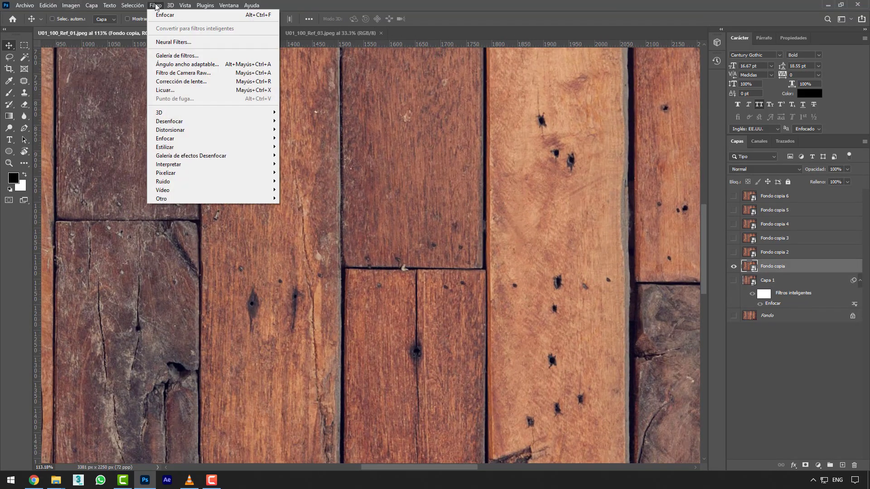
mouse_move(202, 138)
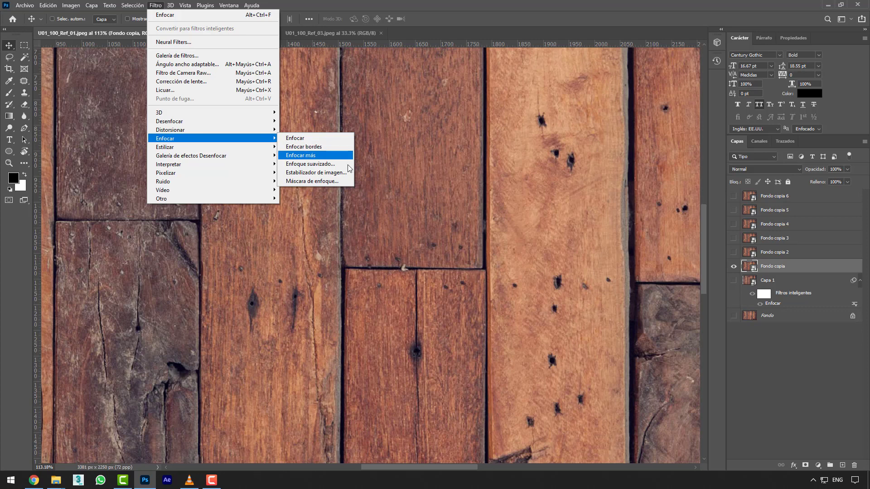
click(488, 196)
drag(535, 195, 317, 183)
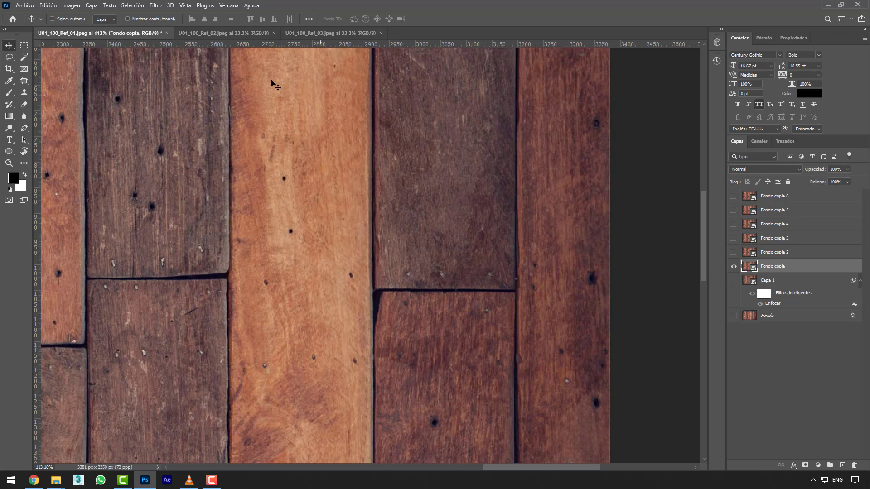
click(156, 6)
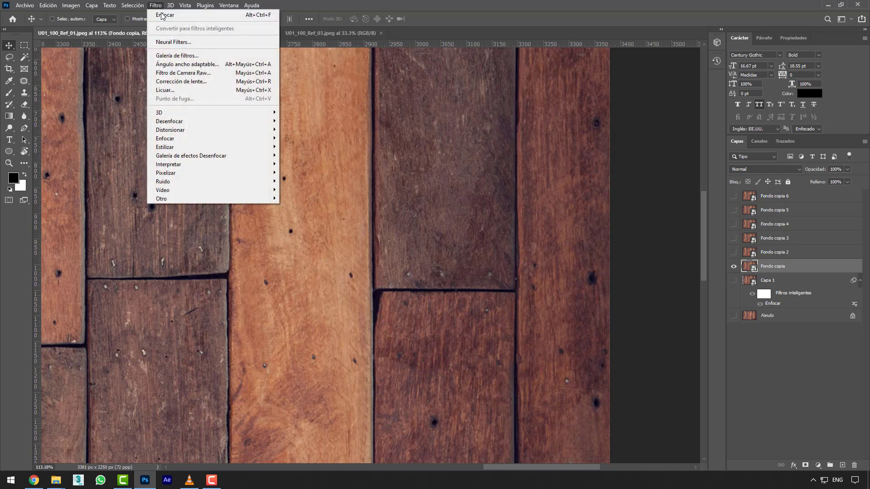
mouse_move(178, 140)
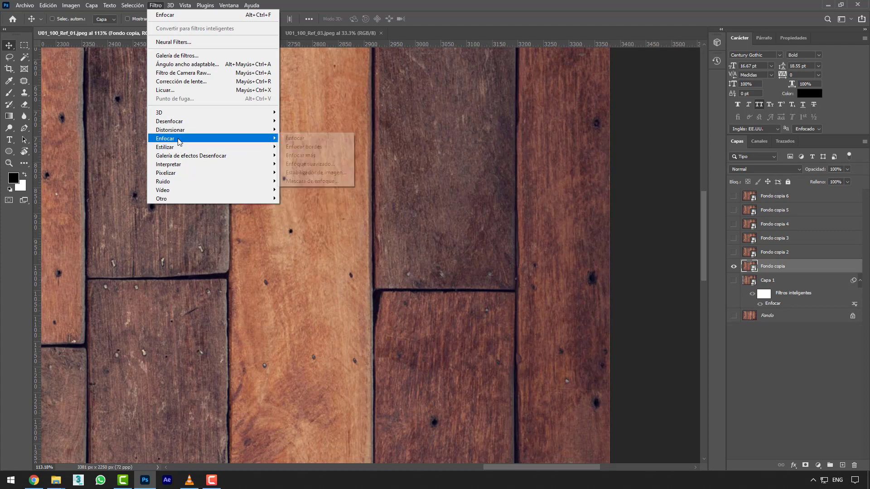
click(325, 150)
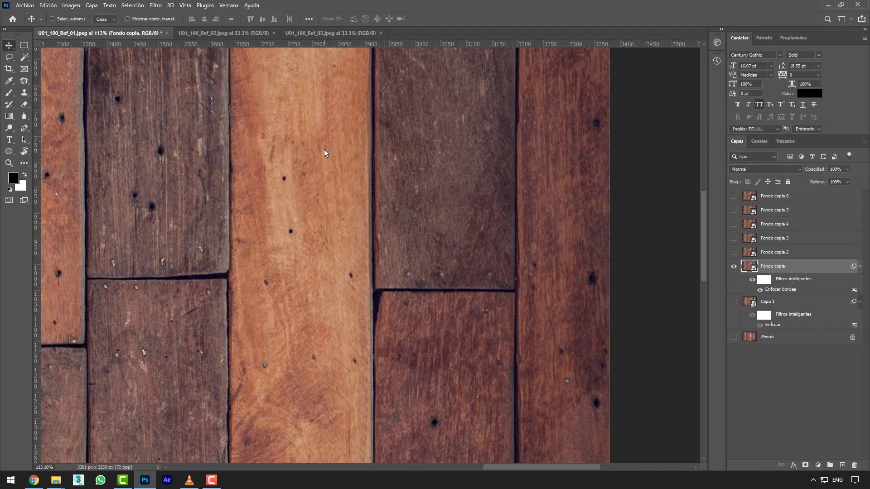
Toggle Fondo copia's smart filters to compare the planks with and without Enfocar bordes, and leave them off
scroll(549, 261, up, 3)
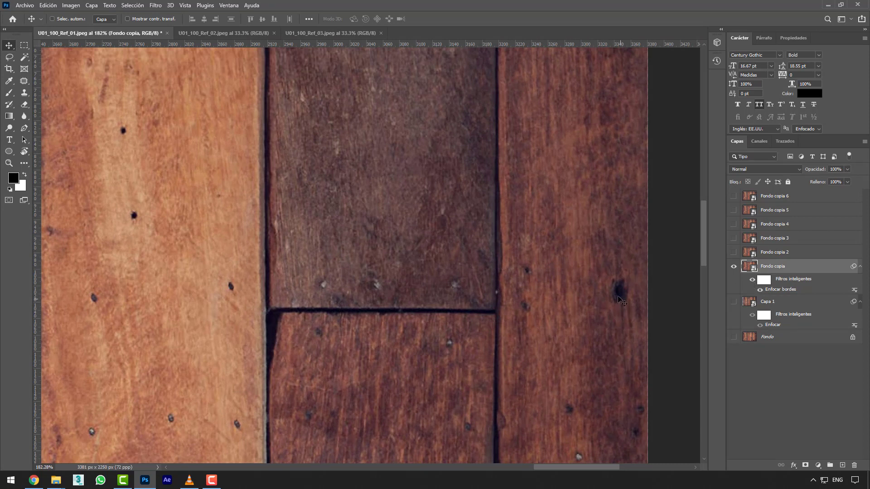
click(752, 282)
click(752, 282)
click(752, 282)
click(752, 282)
scroll(573, 270, down, 5)
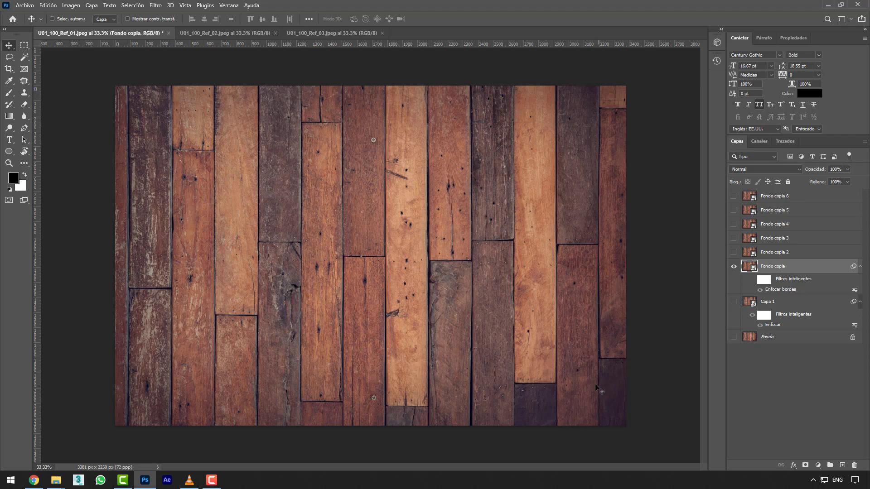
Hide Fondo copia and make Fondo copia 2 the only visible and active layer
click(733, 266)
click(733, 252)
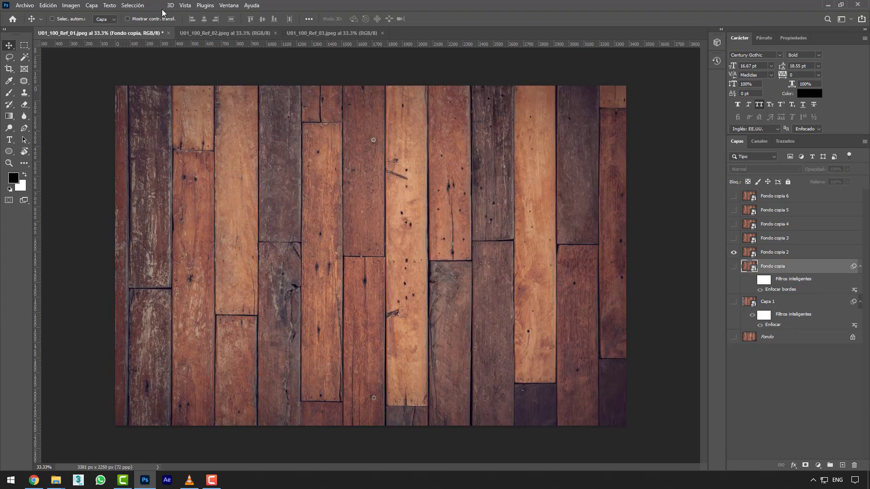
scroll(485, 283, up, 4)
scroll(426, 321, up, 6)
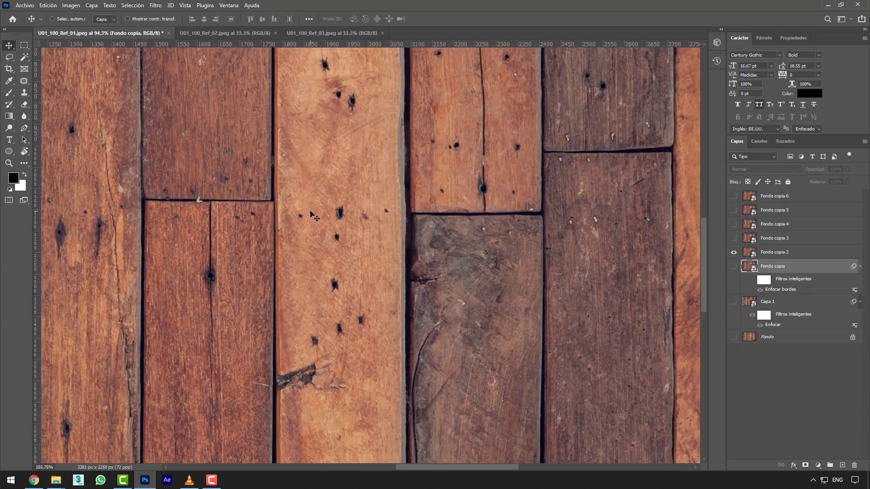
click(155, 7)
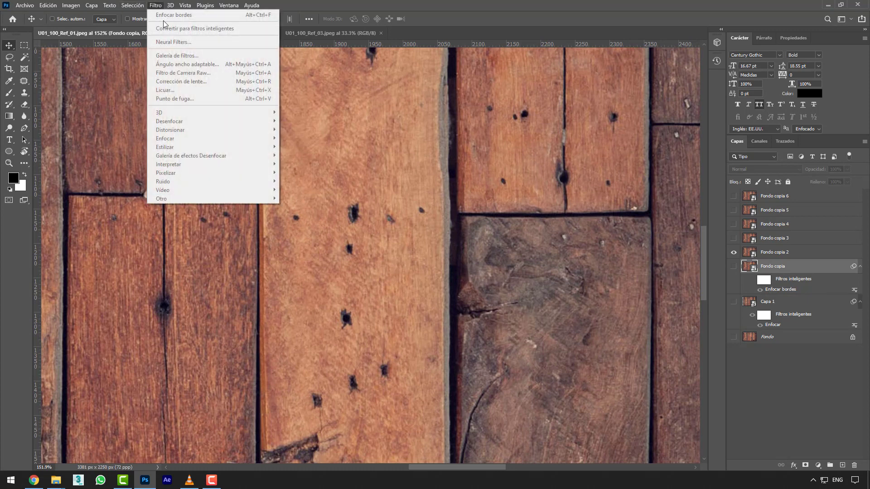
click(754, 249)
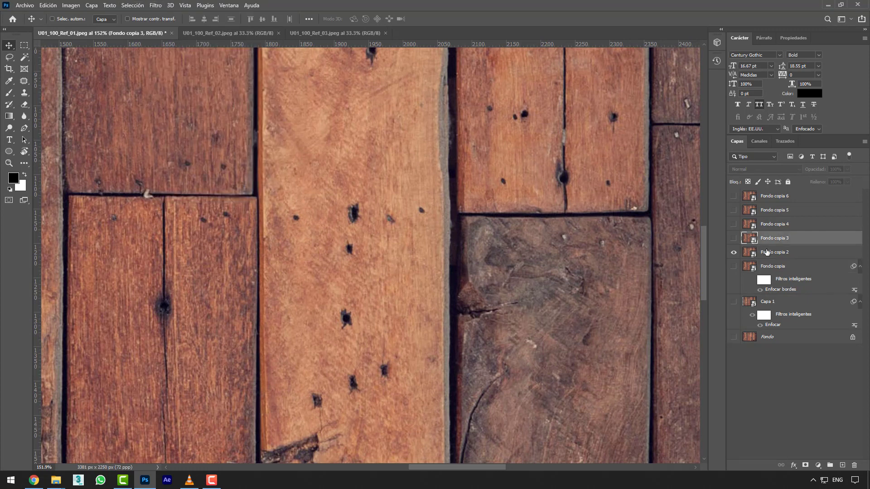
click(754, 251)
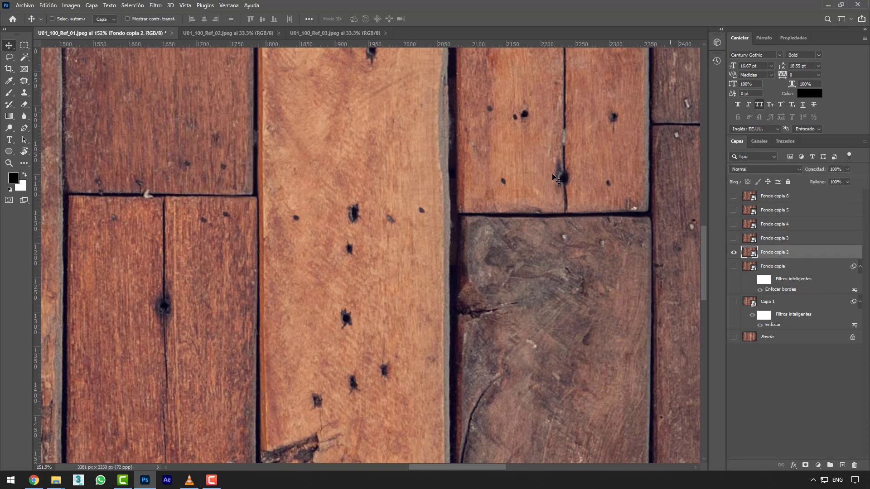
Apply the Enfocar más filter to the Fondo copia 2 smart object
click(156, 5)
mouse_move(237, 141)
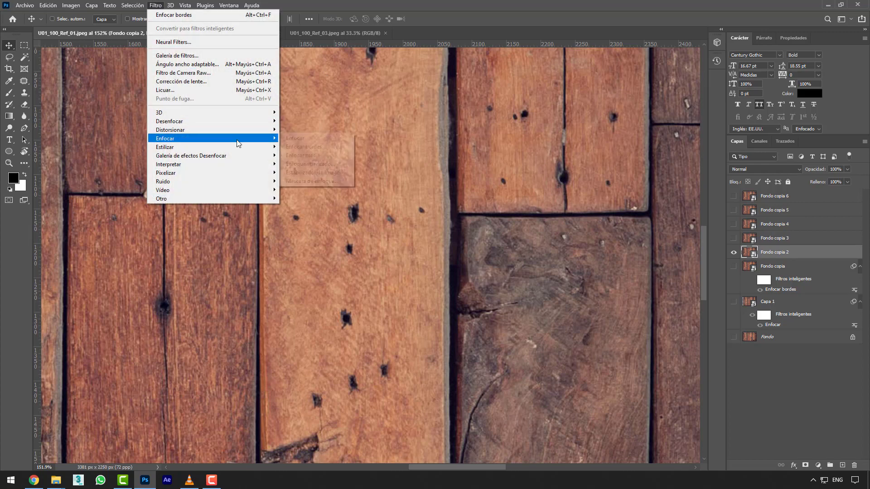
click(330, 155)
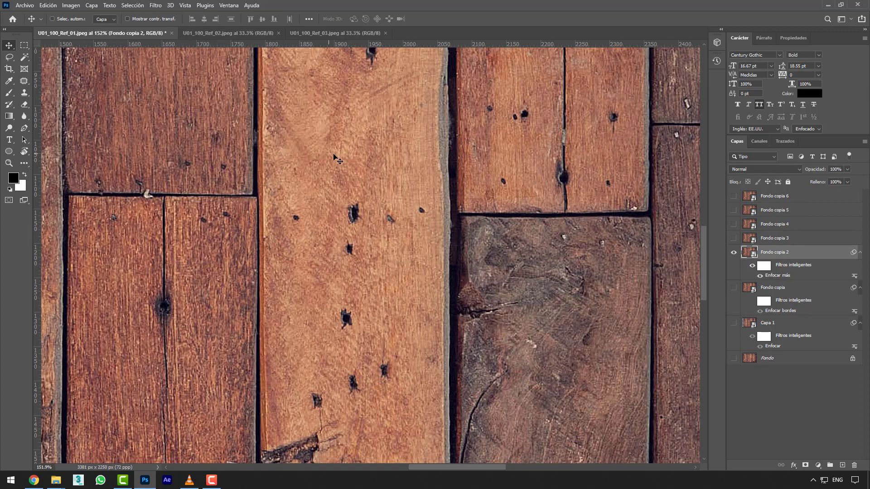
Compare Fondo copia 2 with and without its Enfocar más smart filter, examining the wood grain up close and across the whole image
scroll(561, 207, down, 4)
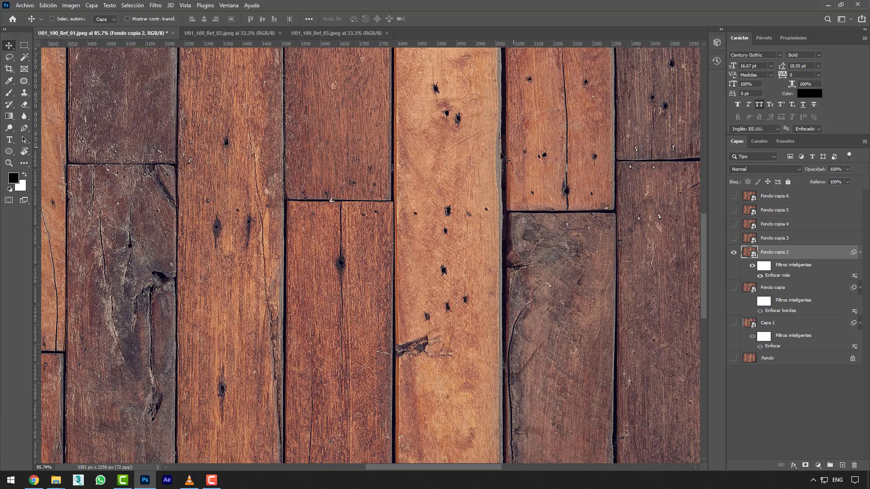
scroll(451, 167, up, 2)
scroll(450, 170, up, 1)
scroll(510, 164, down, 3)
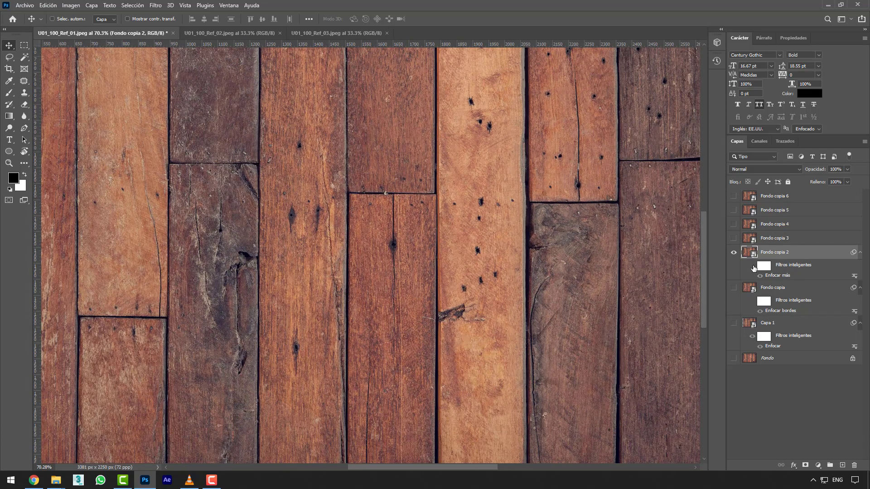
click(752, 266)
click(752, 266)
scroll(413, 200, up, 10)
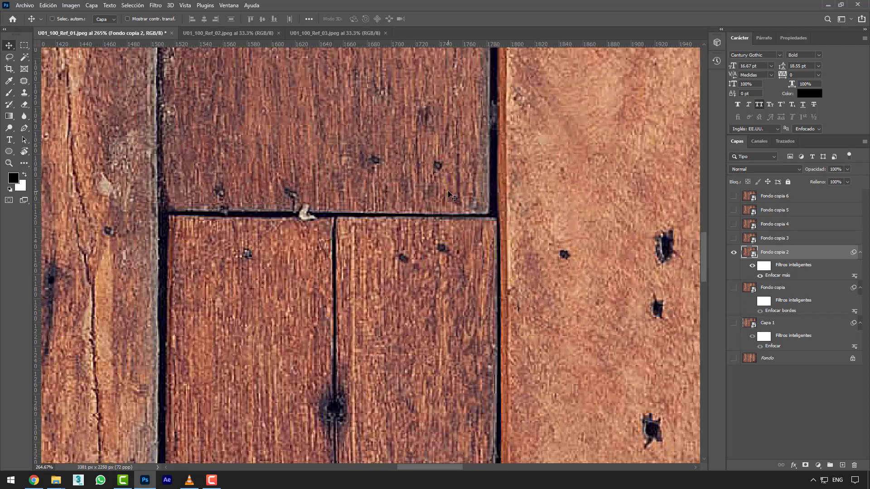
scroll(512, 202, down, 2)
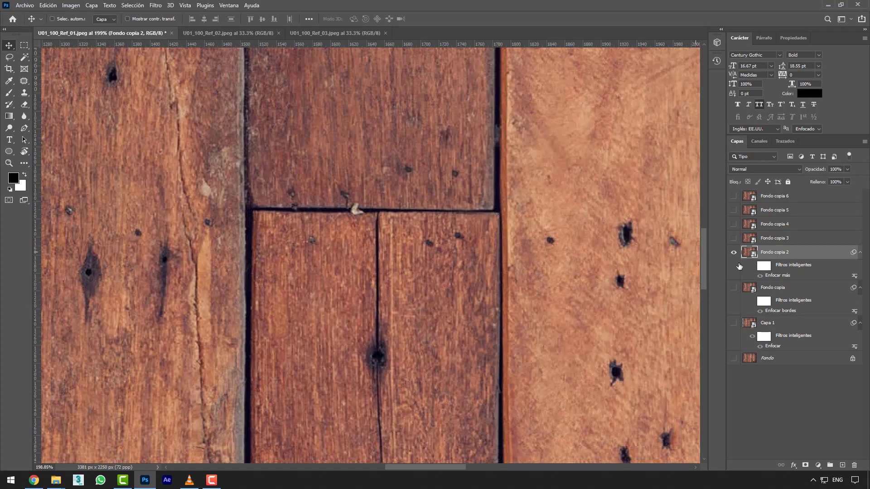
click(752, 266)
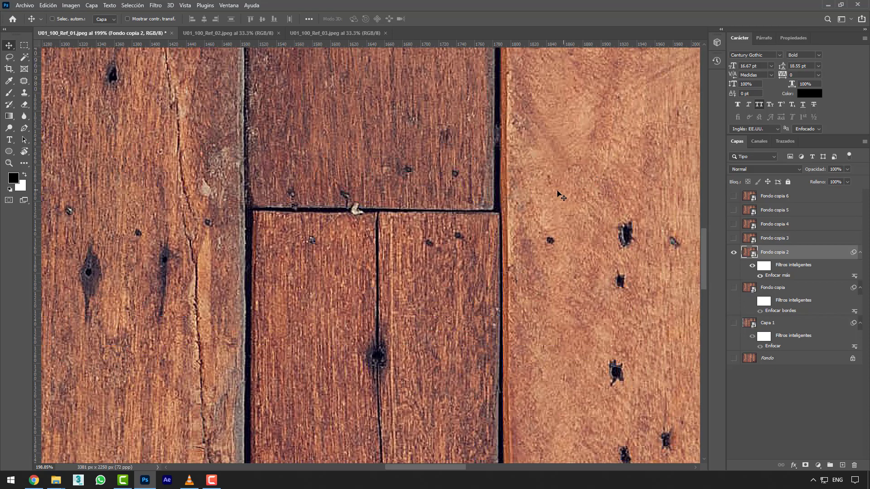
scroll(555, 190, down, 1)
scroll(553, 190, down, 8)
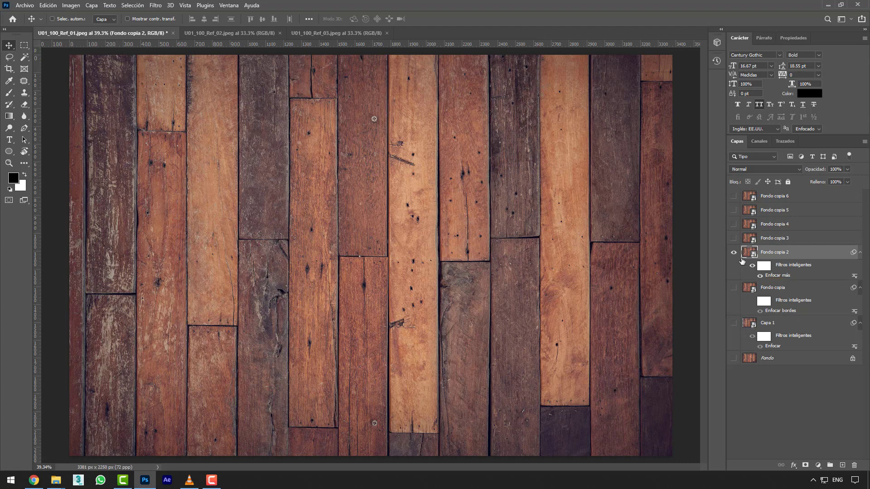
scroll(542, 206, up, 12)
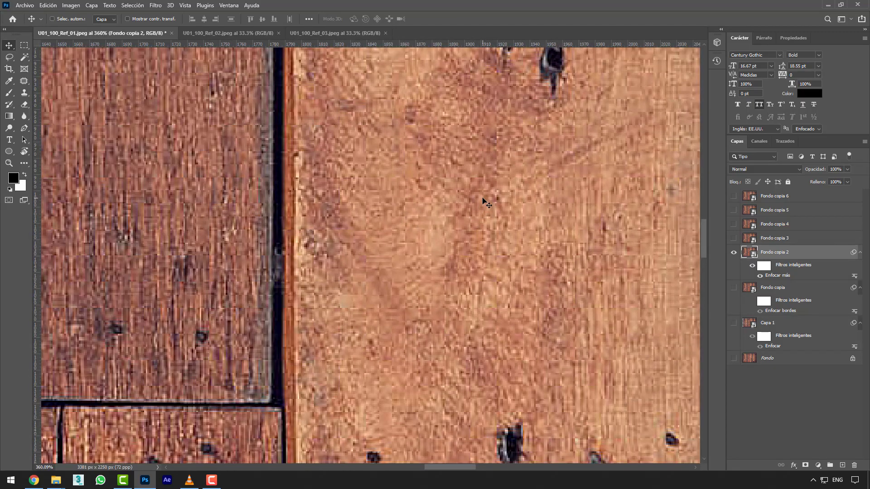
scroll(482, 199, down, 6)
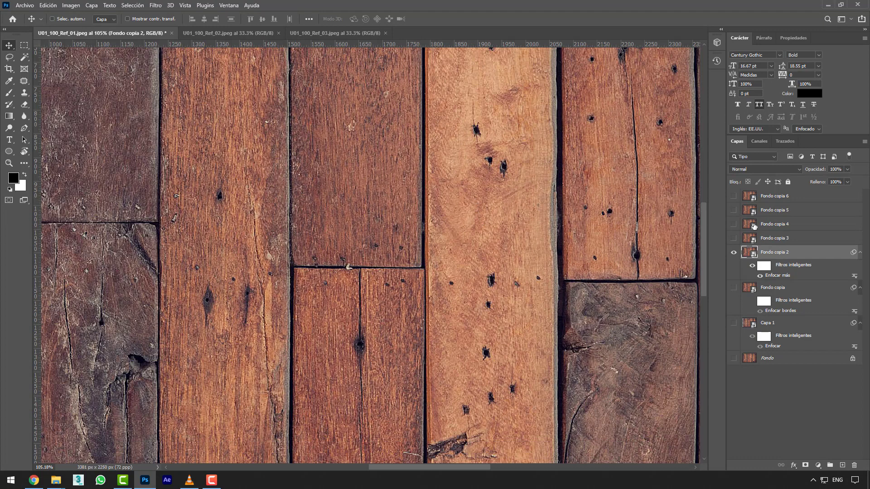
Hide Fondo copia 2 and make Fondo copia 3 the only visible and active layer
click(734, 253)
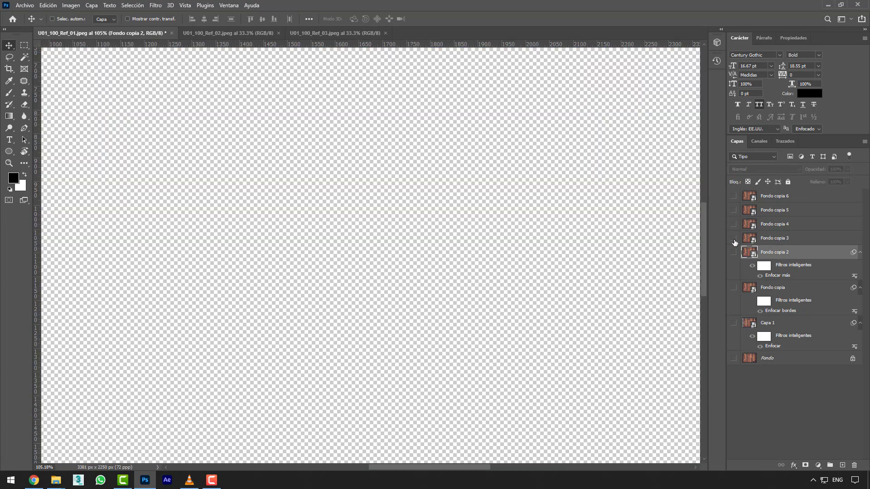
click(734, 238)
click(775, 239)
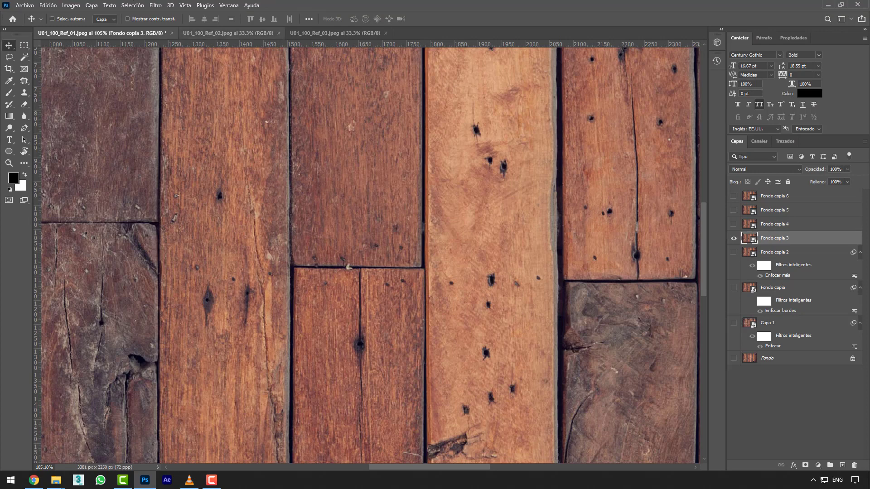
Open the Enfoque suavizado filter settings for Fondo copia 3 and move the dialog off the central planks
click(156, 6)
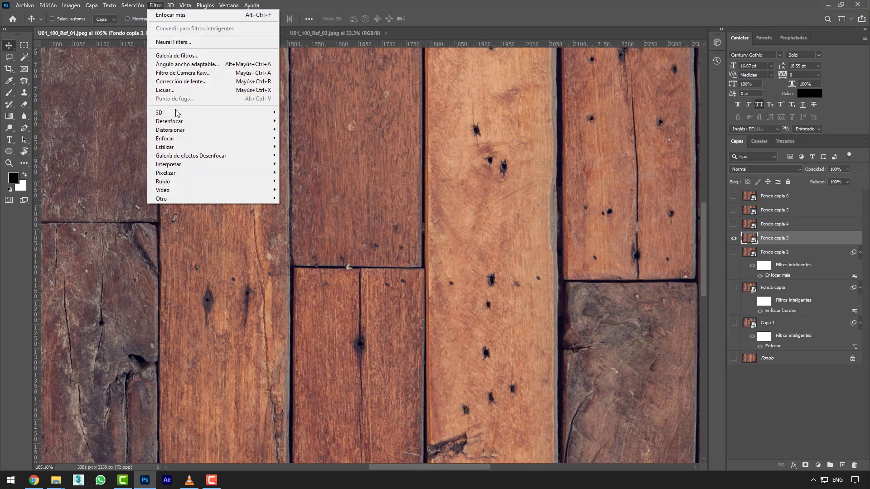
mouse_move(194, 144)
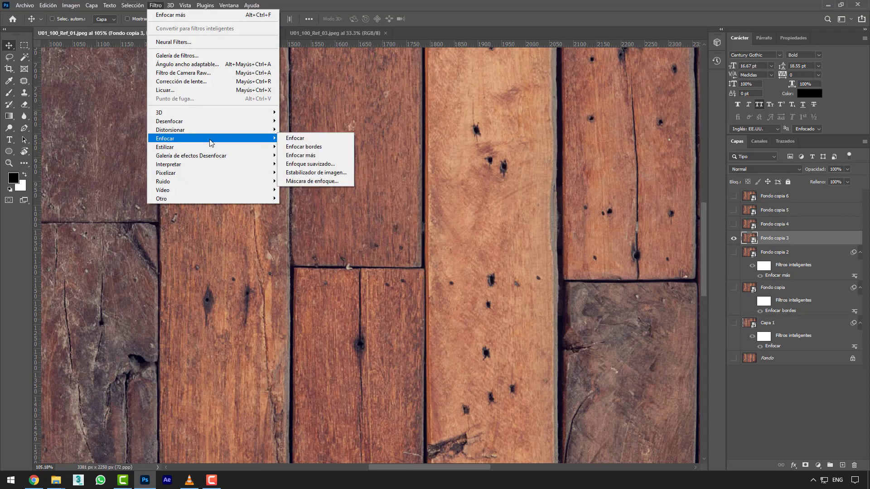
click(307, 164)
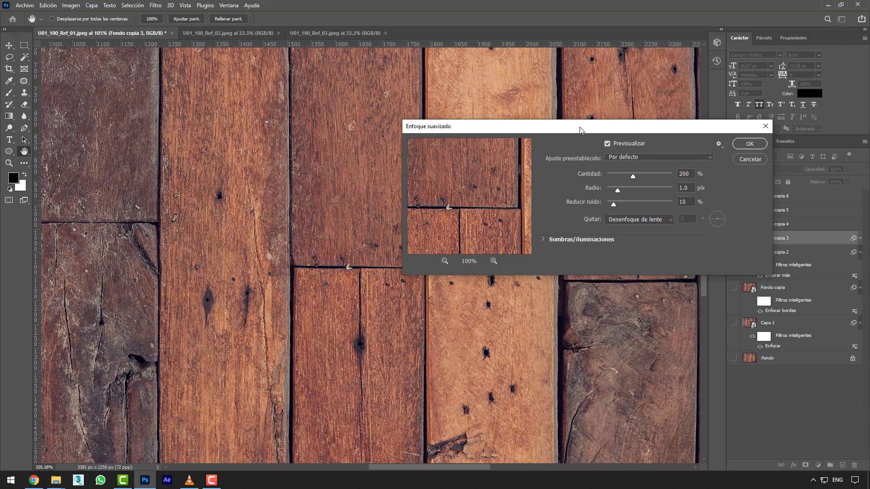
drag(579, 127, 620, 153)
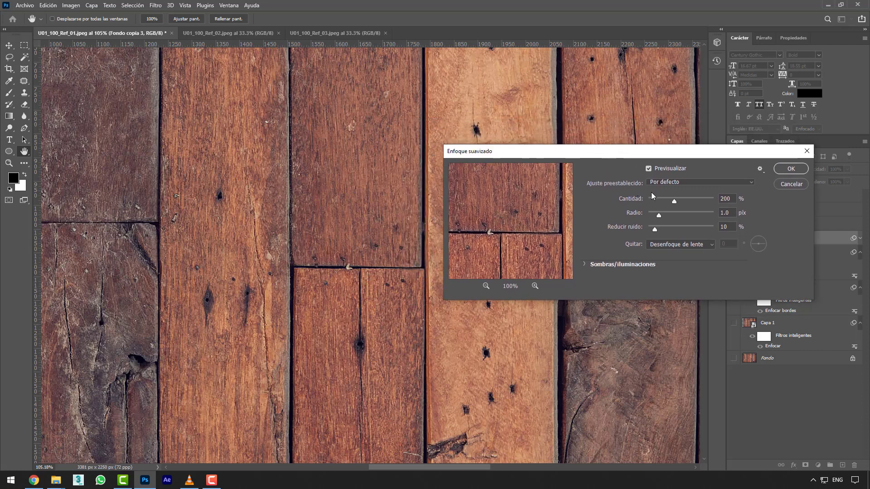
Toggle the Enfoque suavizado preview off and on to compare the planks with and without the default sharpening
click(649, 168)
click(648, 170)
click(648, 169)
click(648, 169)
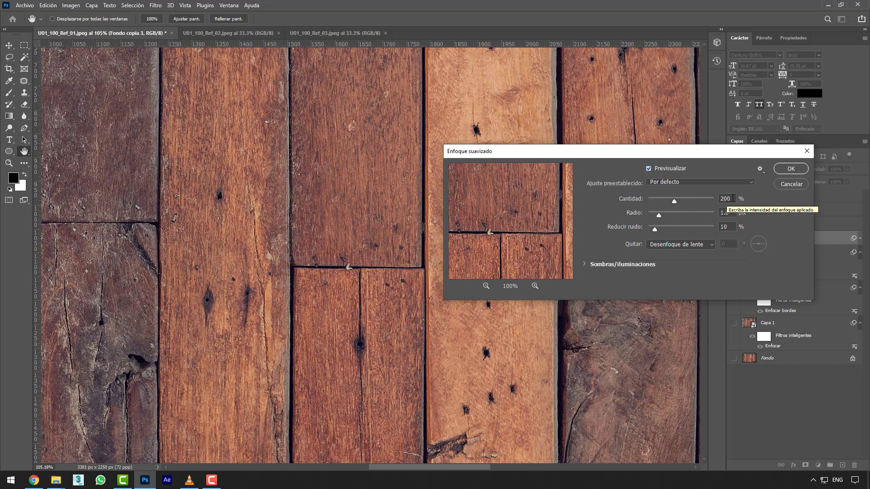
Try an Enfoque suavizado Cantidad of 50% against the unfiltered planks, and raise the Cantidad to 500%
drag(731, 199, 693, 200)
text(50)
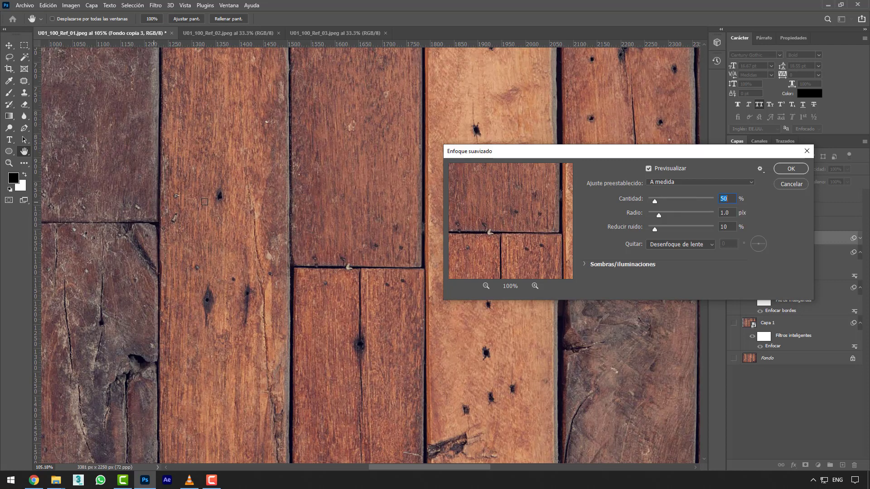
click(649, 168)
drag(712, 203, 717, 200)
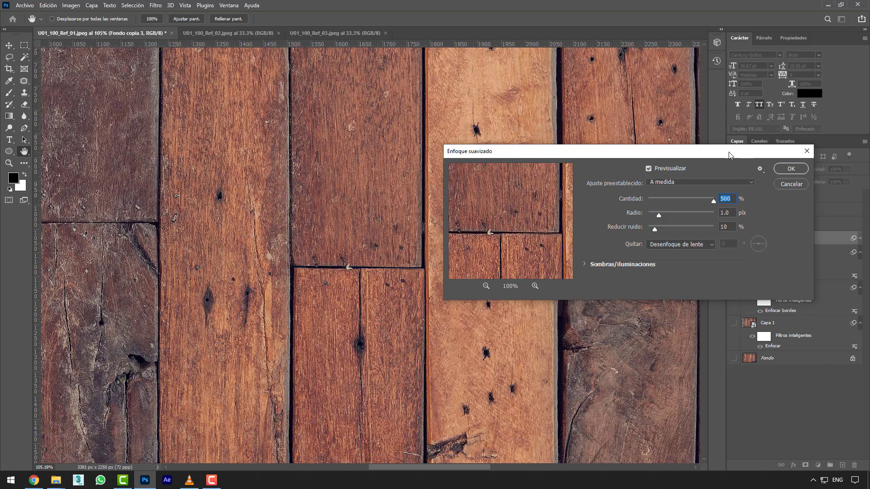
drag(729, 155, 676, 140)
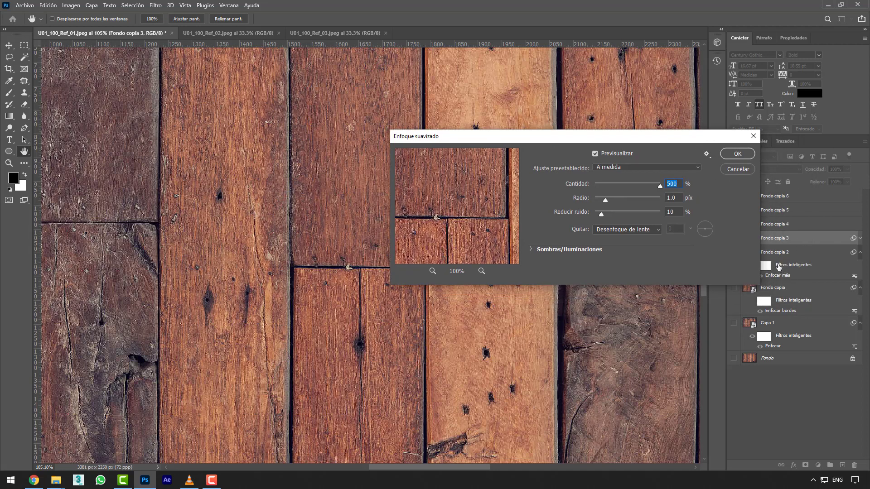
Move the Enfoque suavizado dialog aside, try a Radio of 3 px on the planks, and set the Radio to 2 px
drag(673, 140, 744, 169)
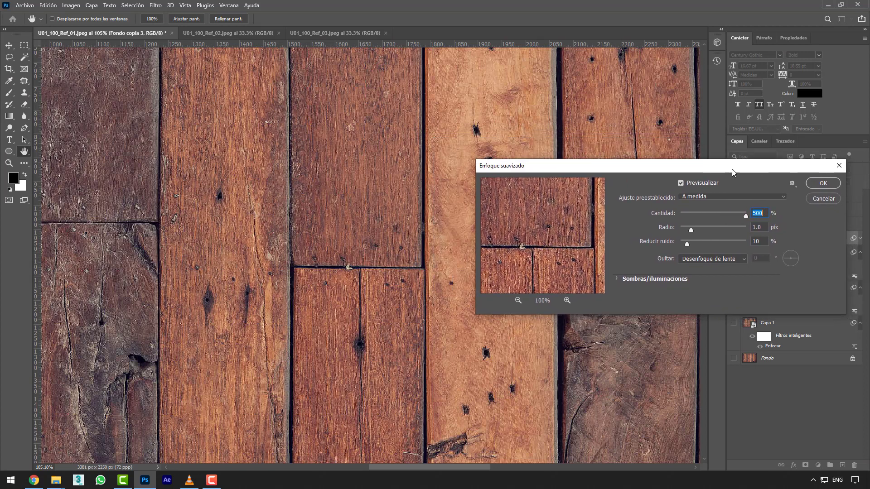
click(683, 183)
mouse_move(691, 229)
mouse_down()
mouse_move(751, 229)
mouse_move(683, 227)
mouse_up()
mouse_move(686, 229)
mouse_down()
mouse_move(724, 230)
mouse_move(691, 227)
mouse_up()
text(3)
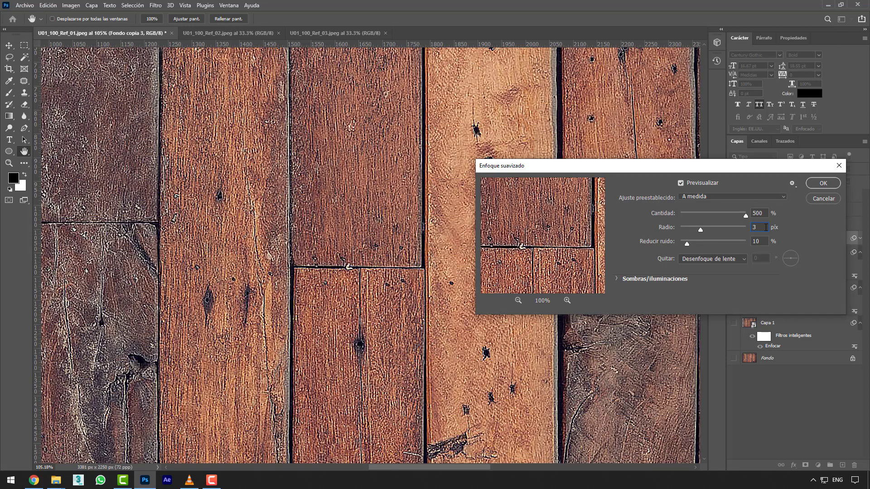
drag(751, 227, 722, 226)
text(2)
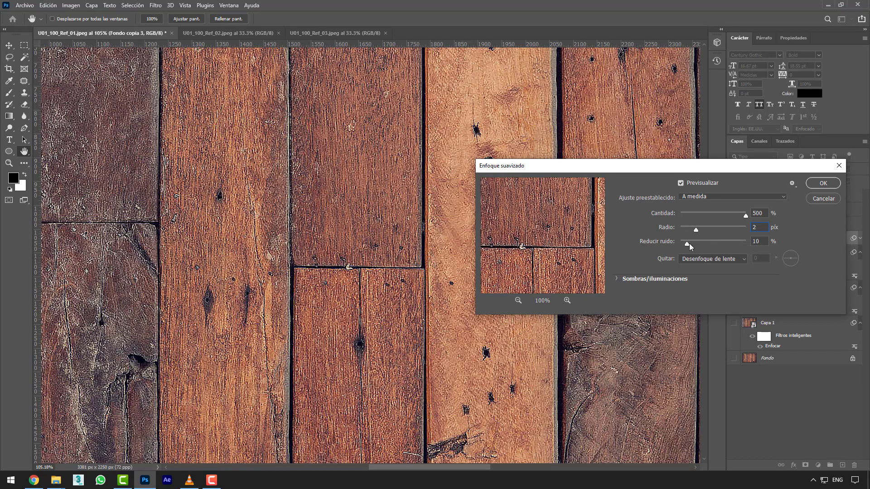
Try Reducir ruido at 95% and 3% to compare the grain, and set it to 61%
drag(687, 243, 719, 245)
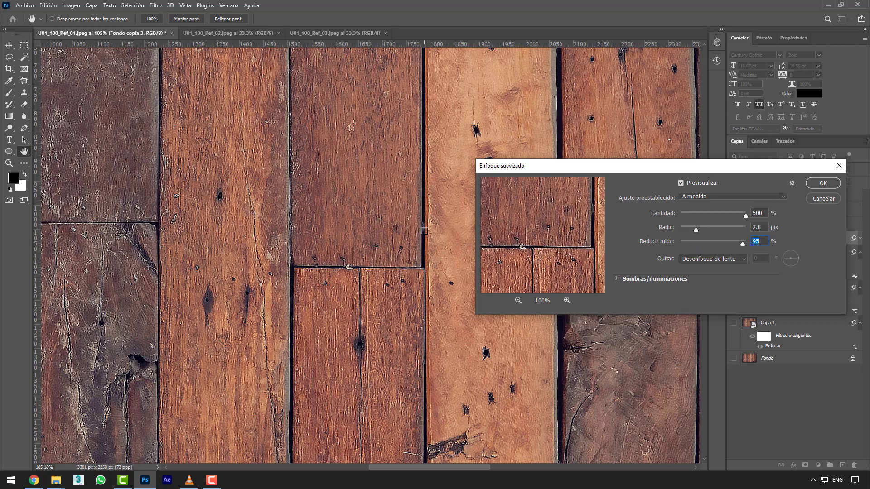
drag(700, 243, 682, 241)
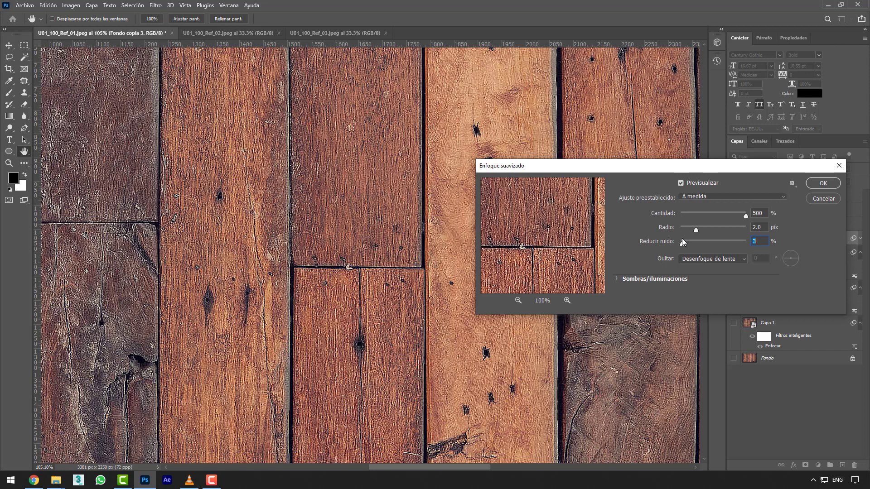
click(709, 260)
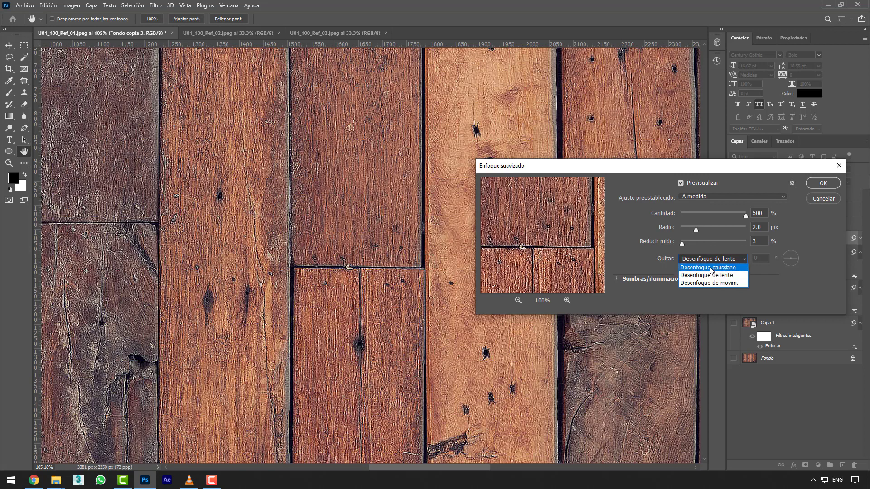
click(706, 244)
click(720, 241)
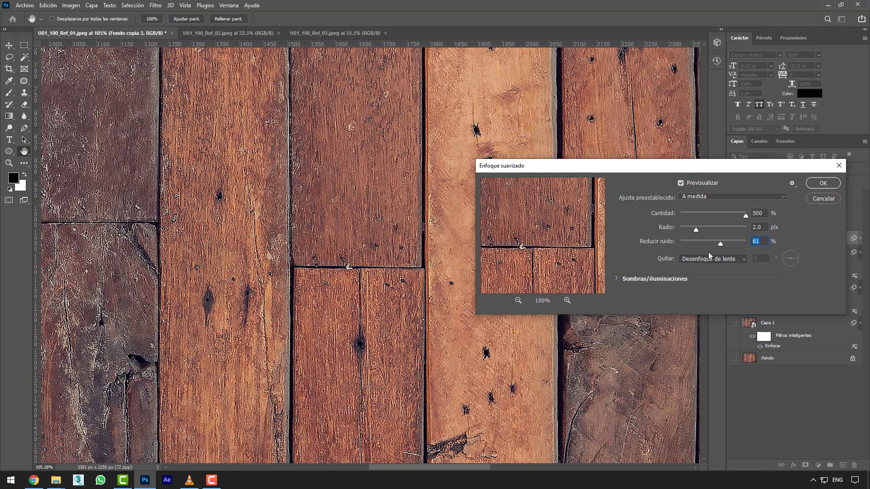
Try the Quitar options Desenfoque gaussiano and Desenfoque de movim. with an angle of -42°, and return to Desenfoque de lente
click(707, 260)
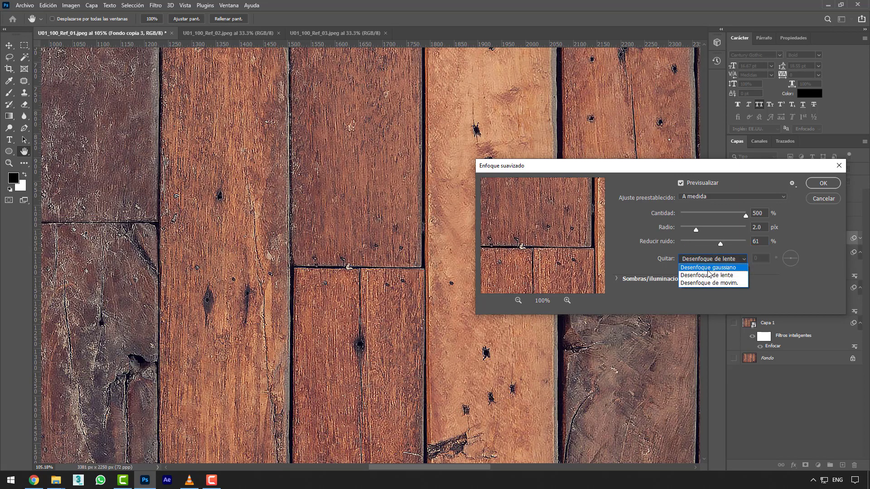
click(707, 269)
click(708, 259)
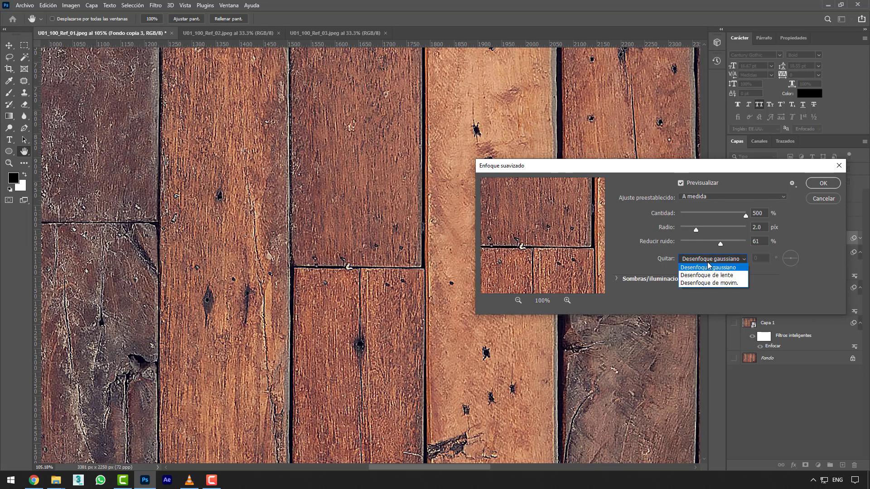
click(706, 286)
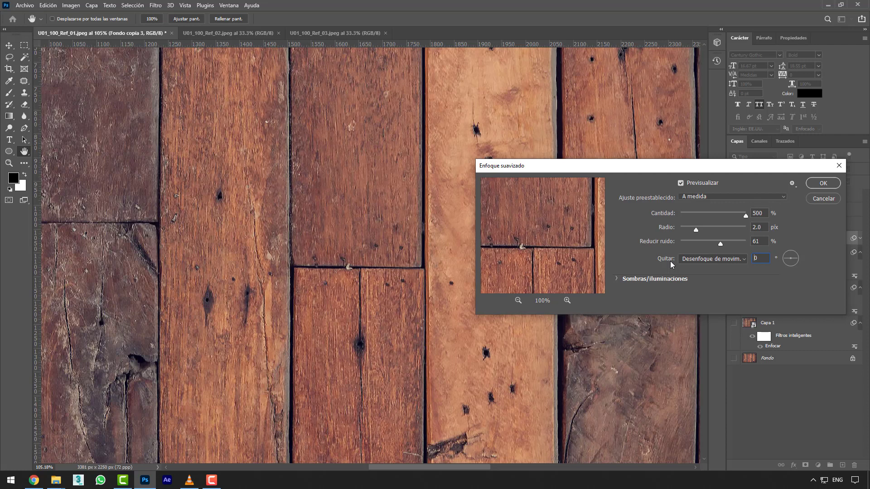
click(788, 259)
click(746, 256)
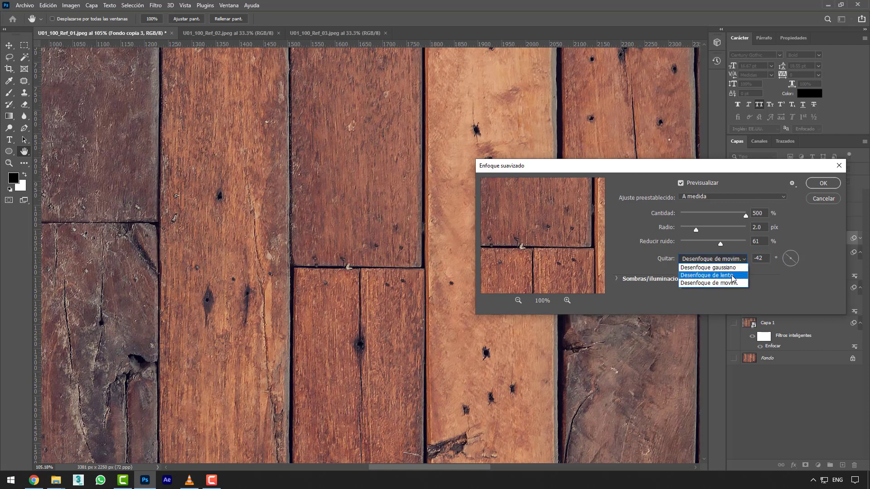
click(725, 274)
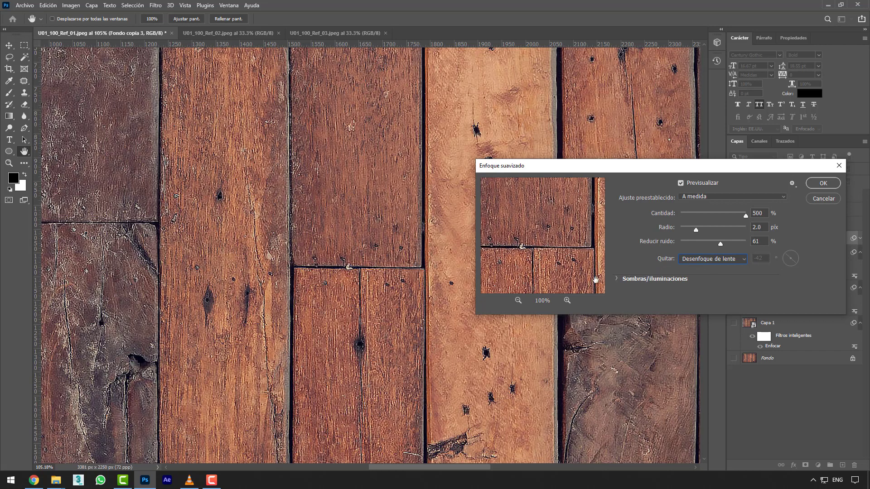
Inspect the sharpened detail at 67% and 200% in the filter's thumbnail, and compare the planks with the preview off and on
click(518, 300)
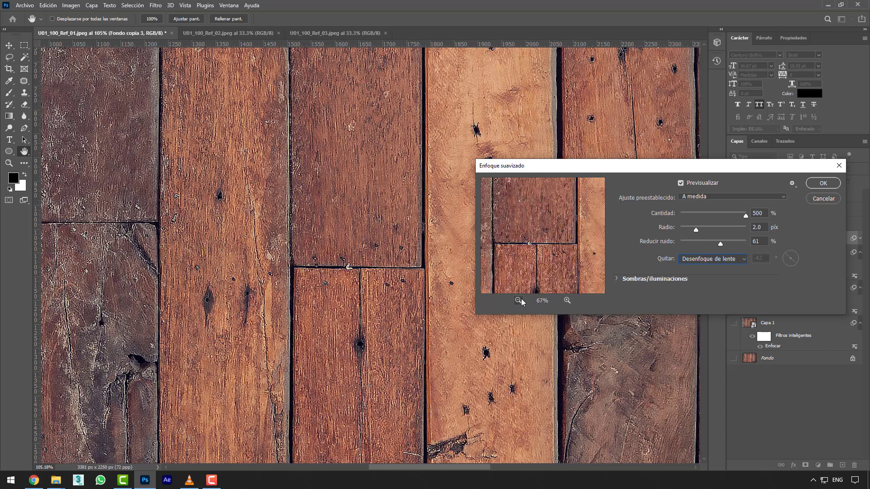
click(567, 300)
click(566, 300)
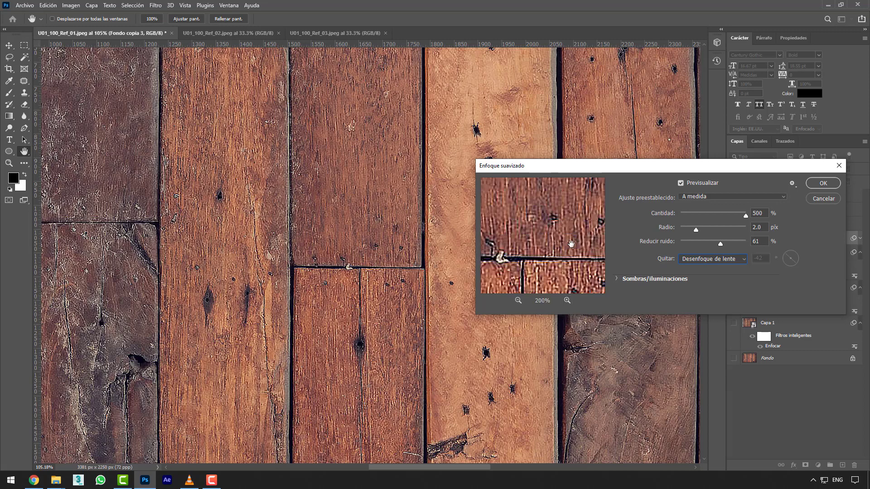
click(681, 183)
click(680, 183)
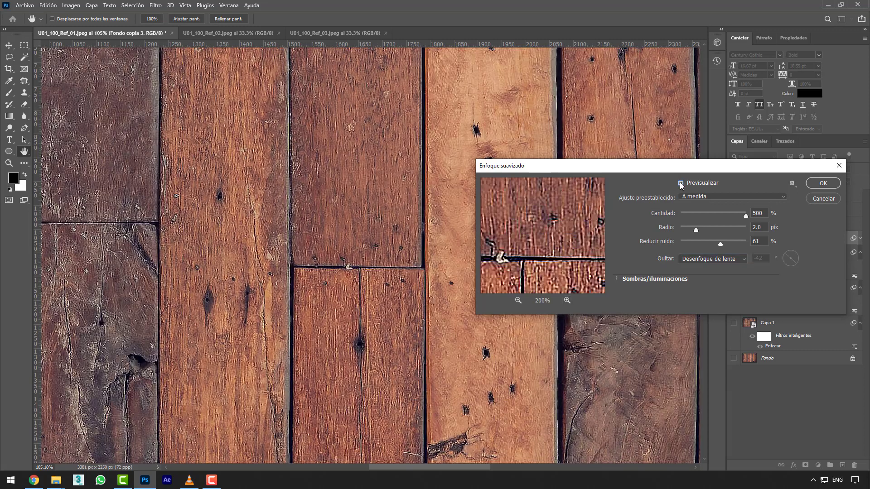
Expand Sombras/Iluminaciones and set Iluminaciones to Cantidad de transición 50%, Anchura tonal 66% and Radio 64 px
click(620, 279)
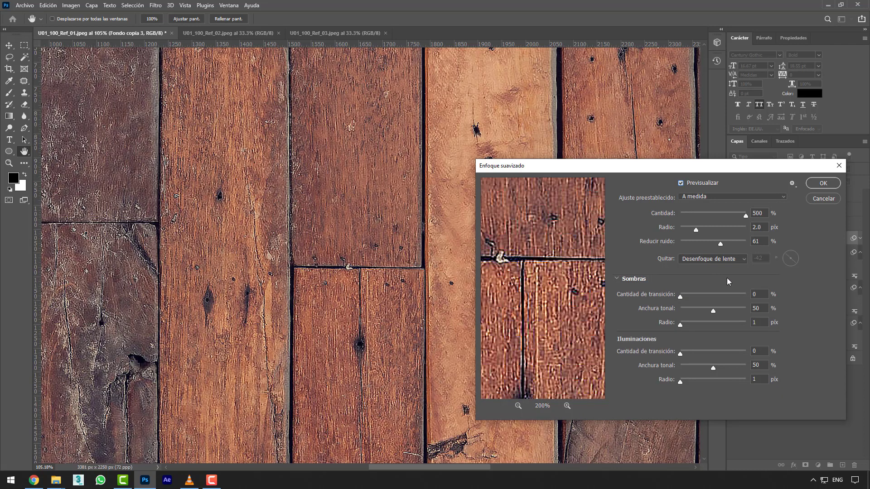
click(518, 405)
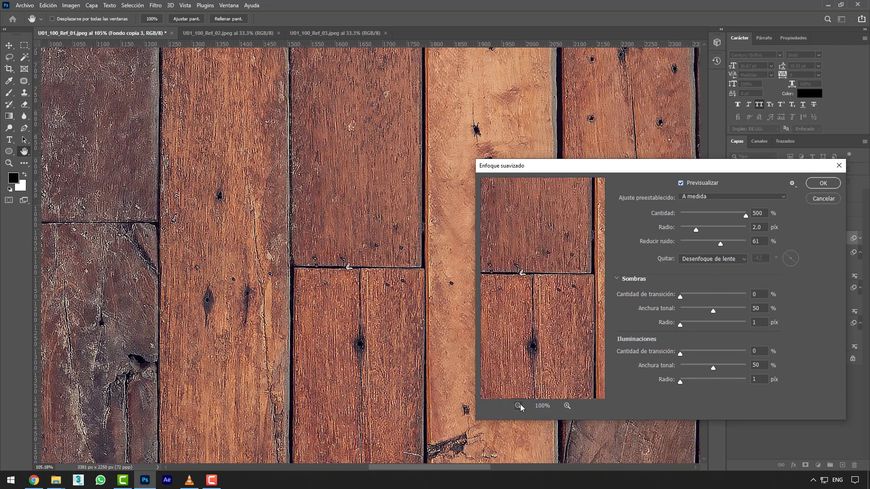
click(518, 405)
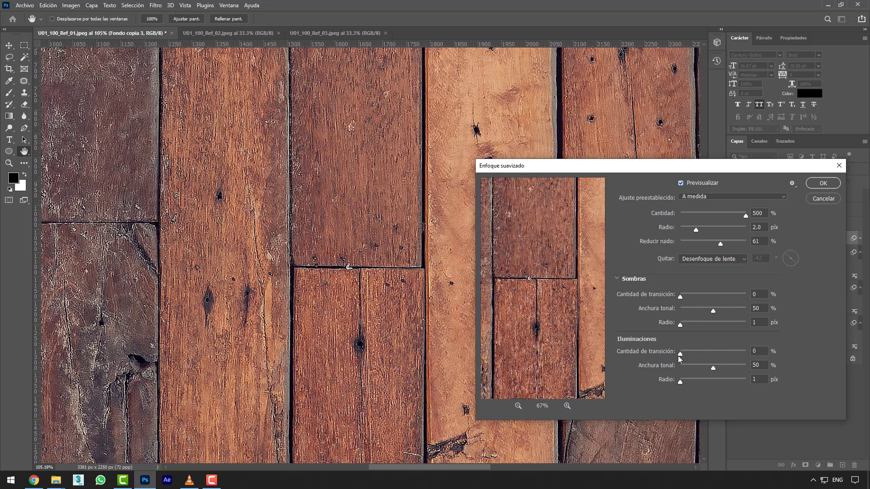
drag(679, 355, 722, 379)
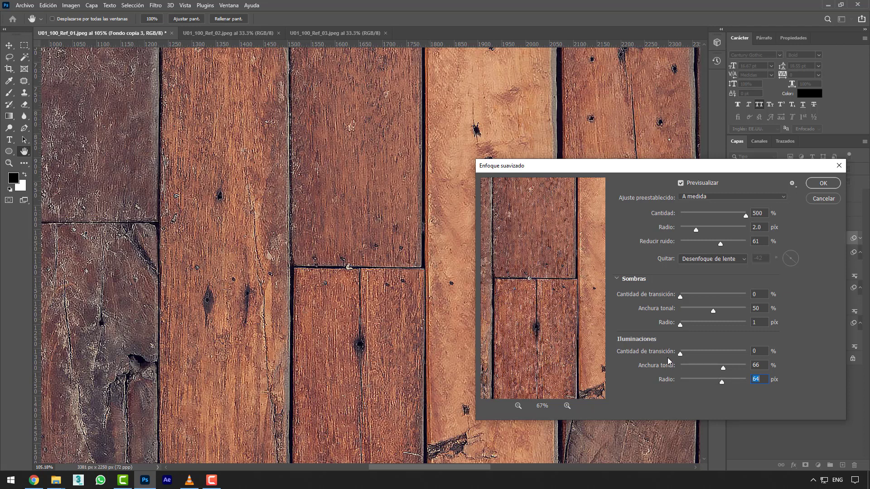
drag(680, 353, 713, 351)
Set Cantidad de transición to 18% for Sombras and 23% for Iluminaciones, and apply Enfoque suavizado
drag(708, 297, 684, 299)
drag(737, 298, 692, 296)
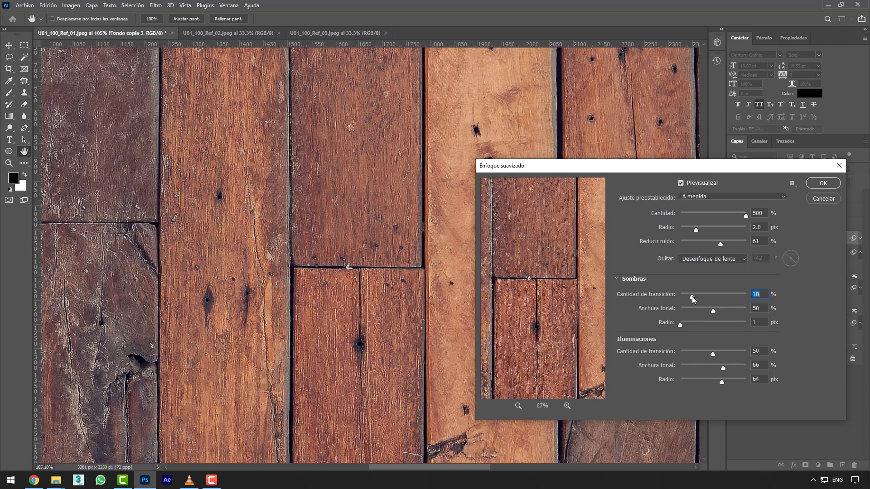
drag(713, 353, 694, 352)
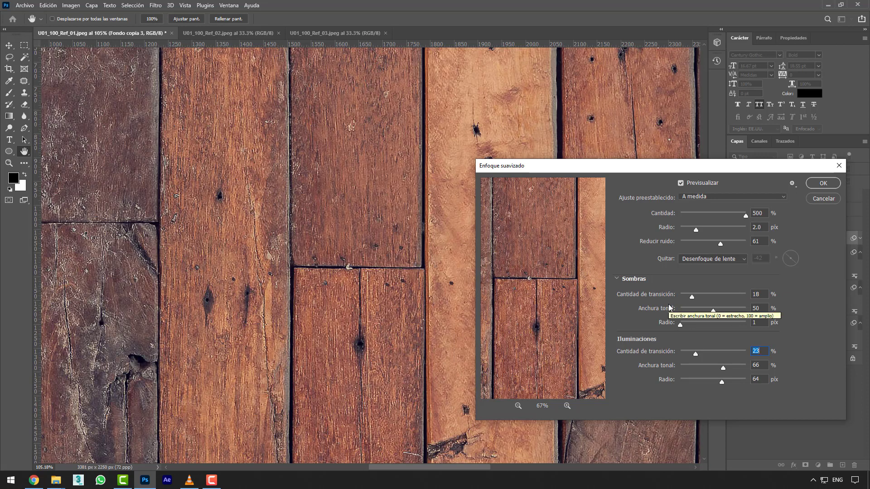
click(819, 187)
Reopen the Enfoque suavizado smart filter on Fondo copia 3, lower its Cantidad and Reducir ruido, and apply the changes
scroll(544, 212, down, 3)
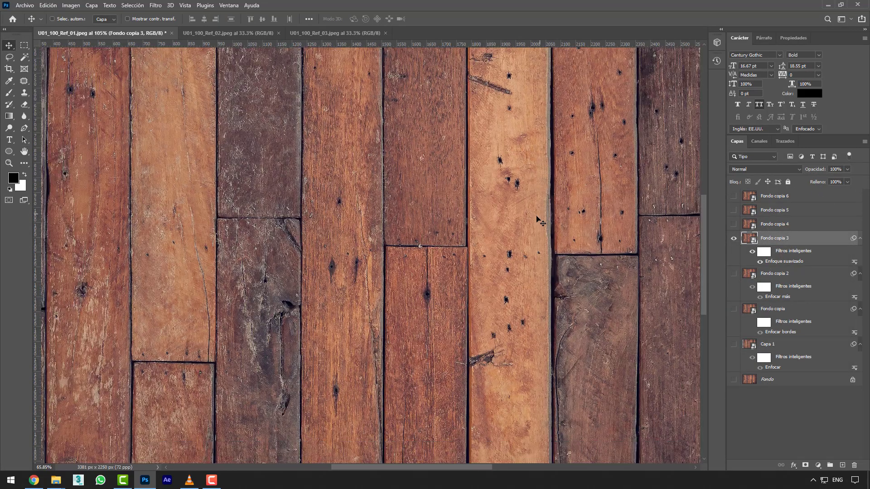
scroll(530, 222, up, 2)
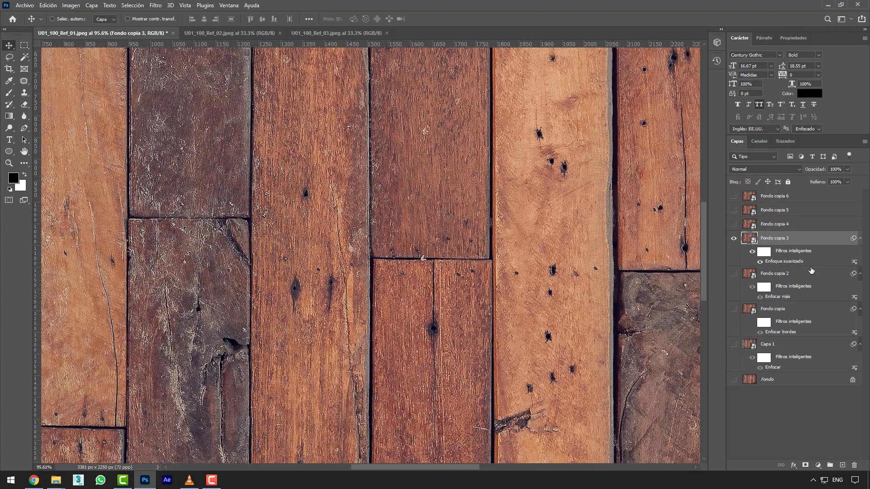
double_click(788, 264)
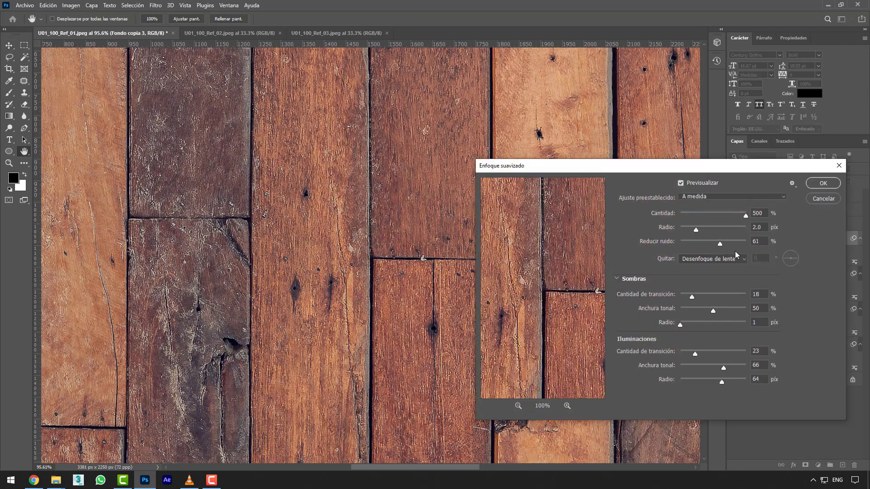
mouse_move(746, 216)
mouse_down()
mouse_move(713, 213)
mouse_move(730, 215)
mouse_up()
drag(719, 245, 704, 243)
click(823, 184)
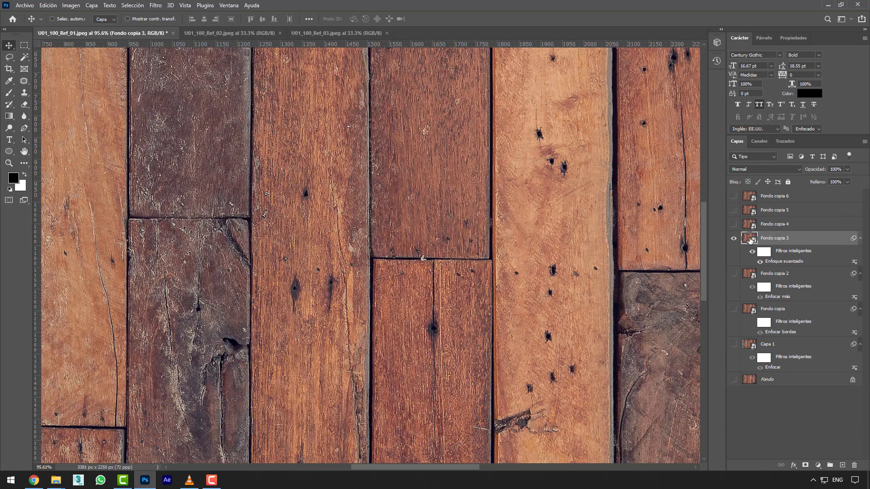
Hide Fondo copia 3 and make Fondo copia 4 the only visible and active layer
click(733, 238)
click(733, 224)
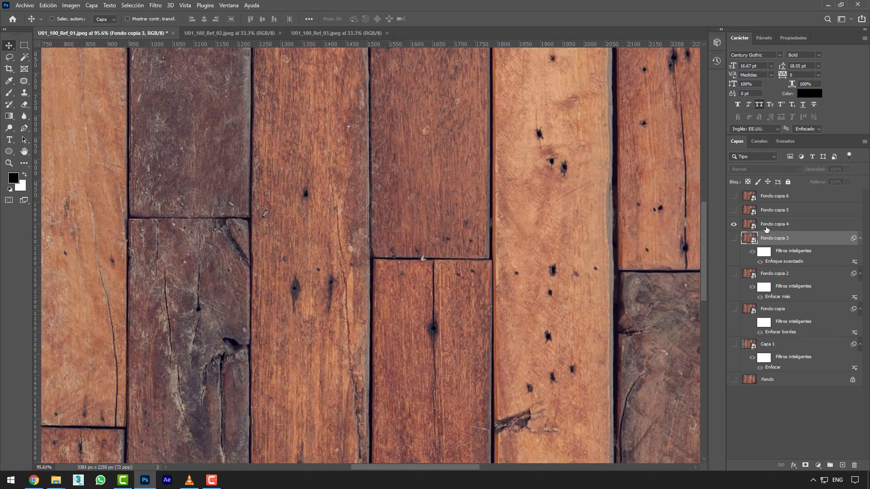
click(765, 227)
Open the Estabilizador de imagen filter from the Enfocar group for Fondo copia 4
click(157, 6)
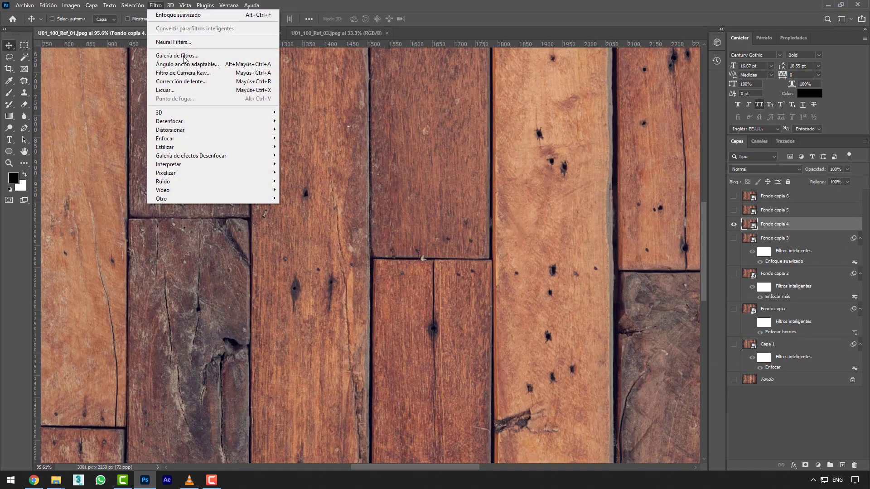
mouse_move(254, 139)
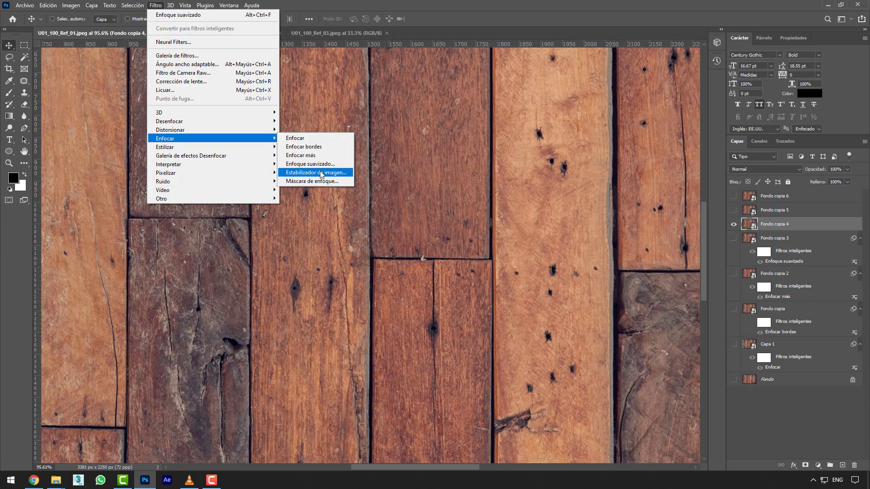
click(317, 172)
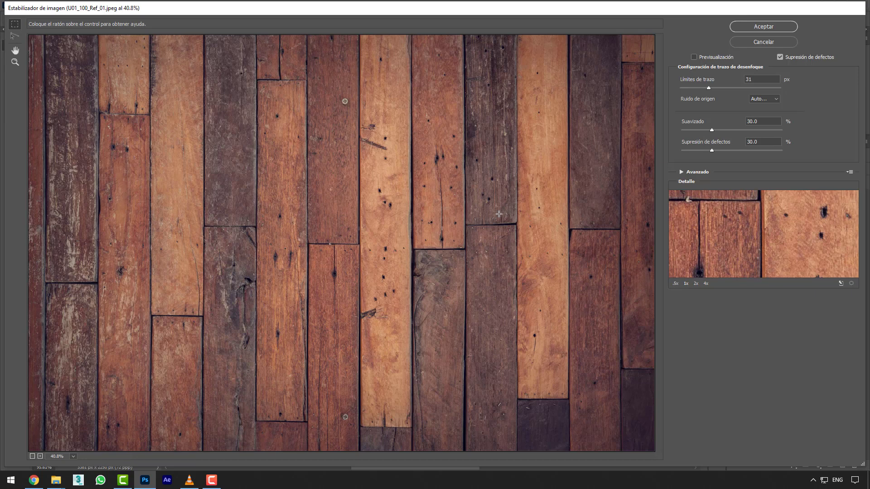
Inspect the planks at 100% and 200% in Estabilizador de imagen, and compare them at 100% with Previsualización on and off
scroll(499, 224, up, 1)
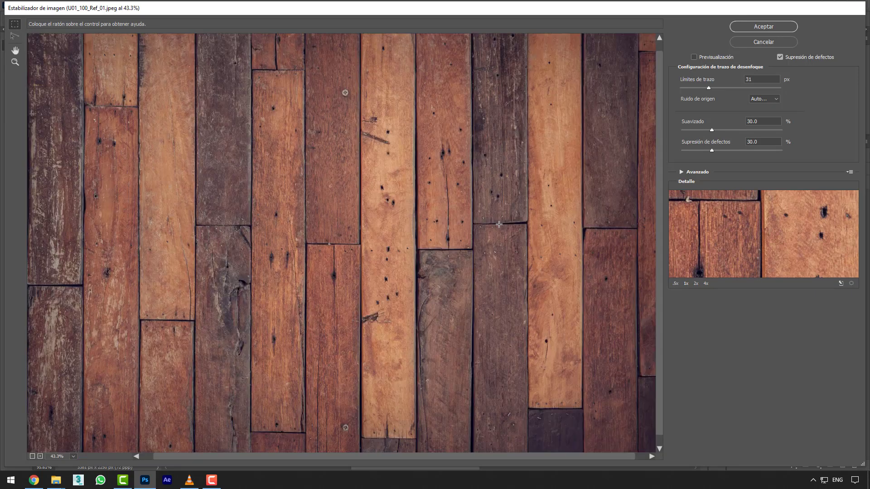
click(41, 456)
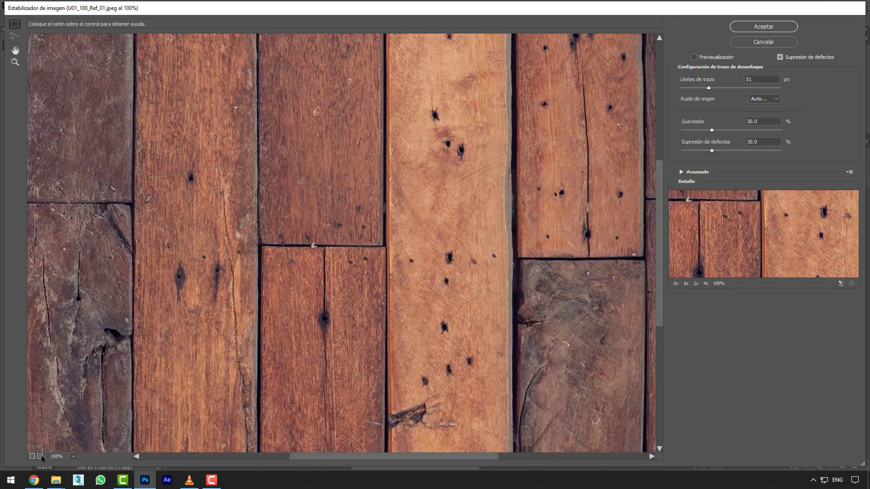
click(41, 455)
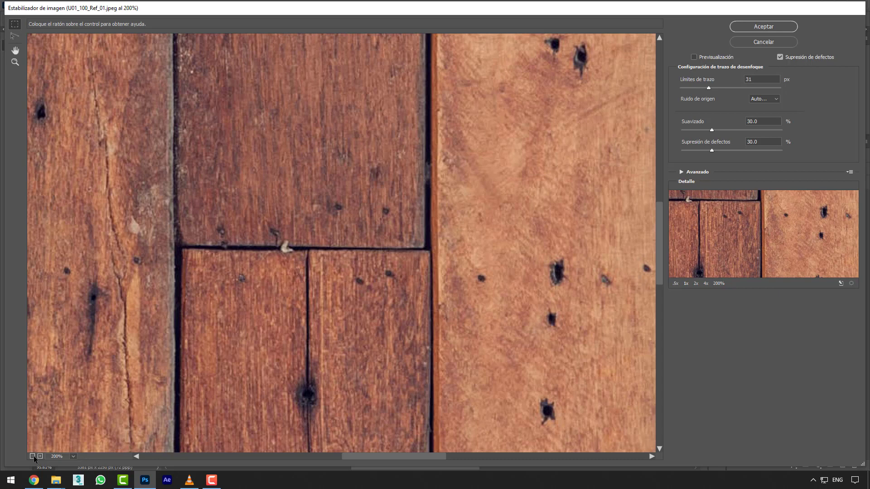
click(33, 456)
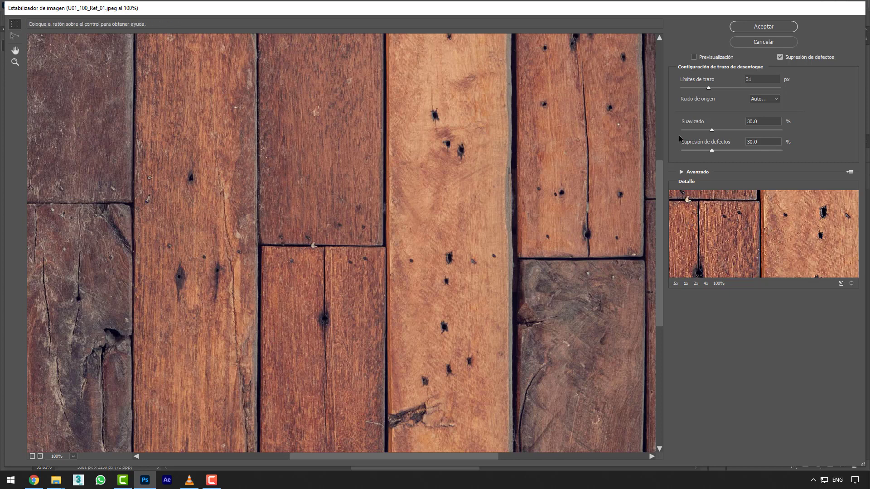
click(693, 58)
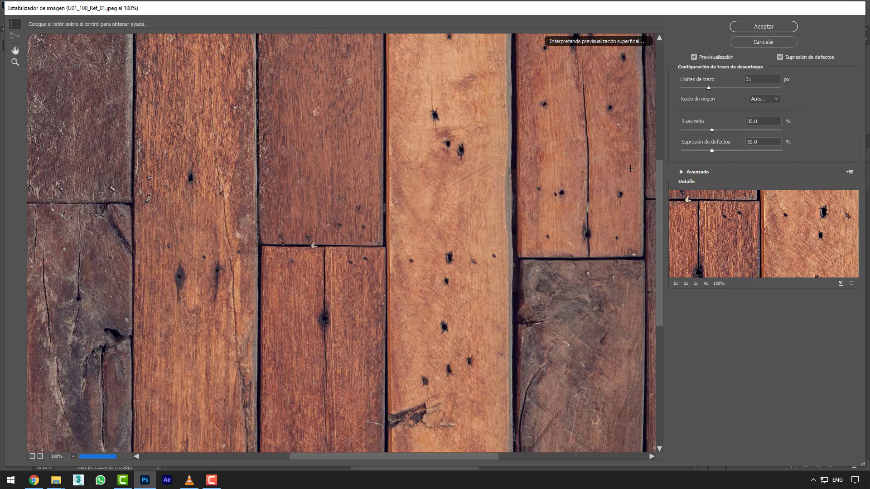
click(694, 58)
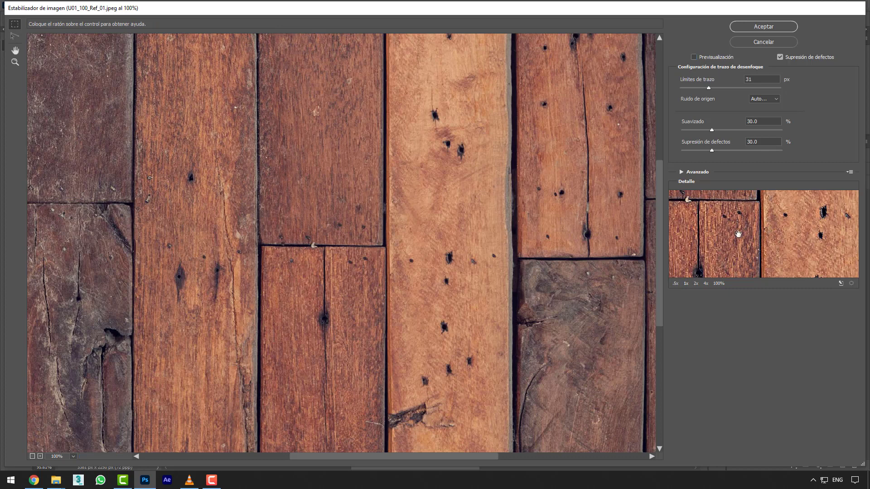
Reposition the detail preview, try Límites de trazo at 16 px in Estabilizador de imagen, and cancel the filter
drag(759, 218, 734, 251)
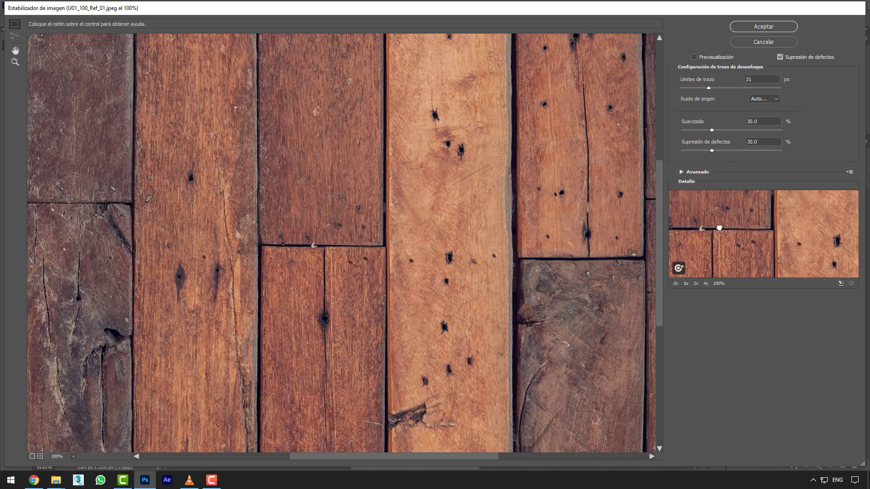
mouse_move(732, 223)
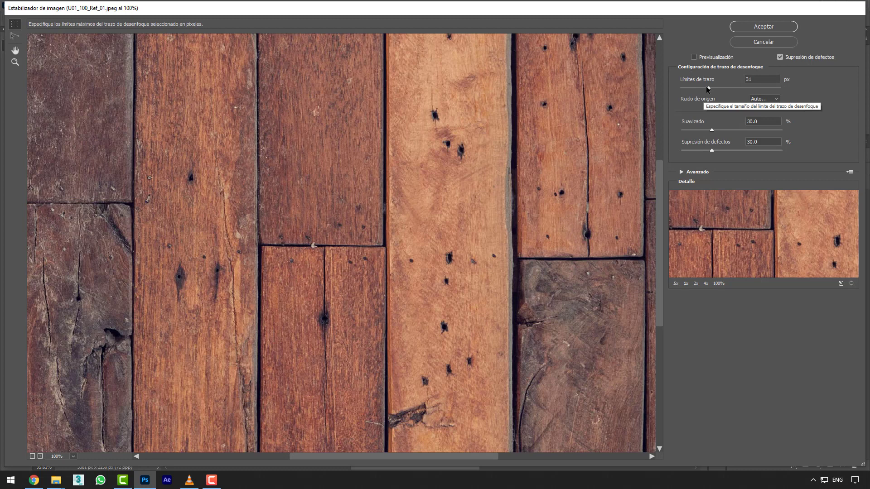
drag(708, 89, 691, 86)
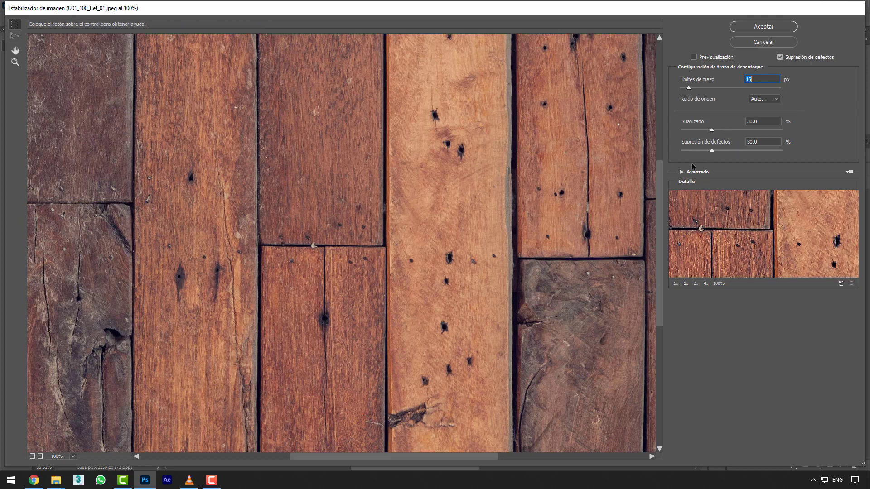
click(760, 41)
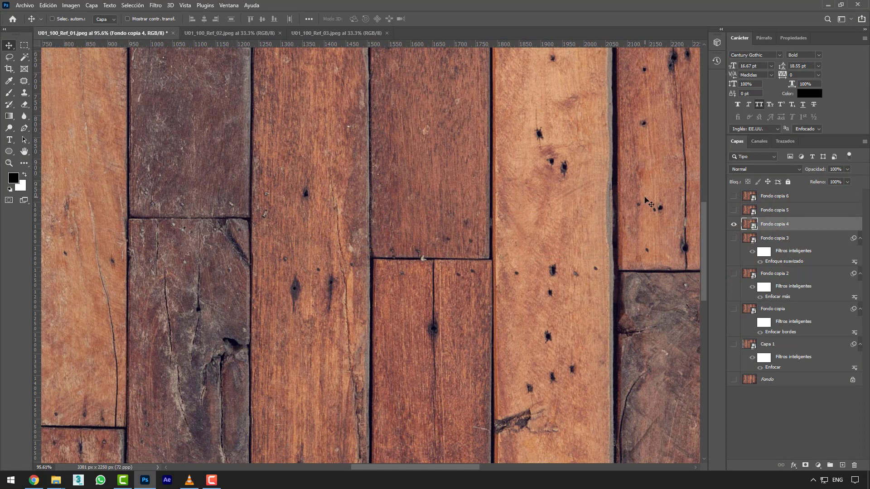
Open the Máscara de enfoque filter for Fondo copia 4 and compare the planks with Previsualizar off and on
click(155, 5)
mouse_move(192, 146)
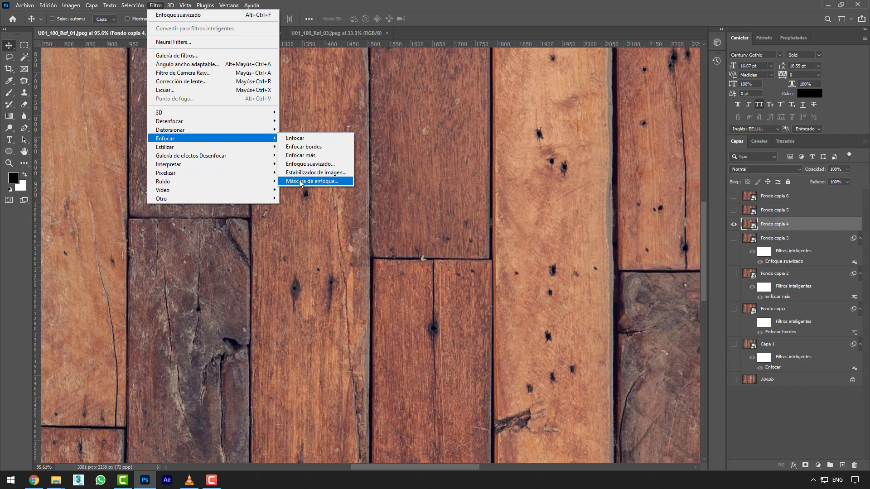
click(300, 182)
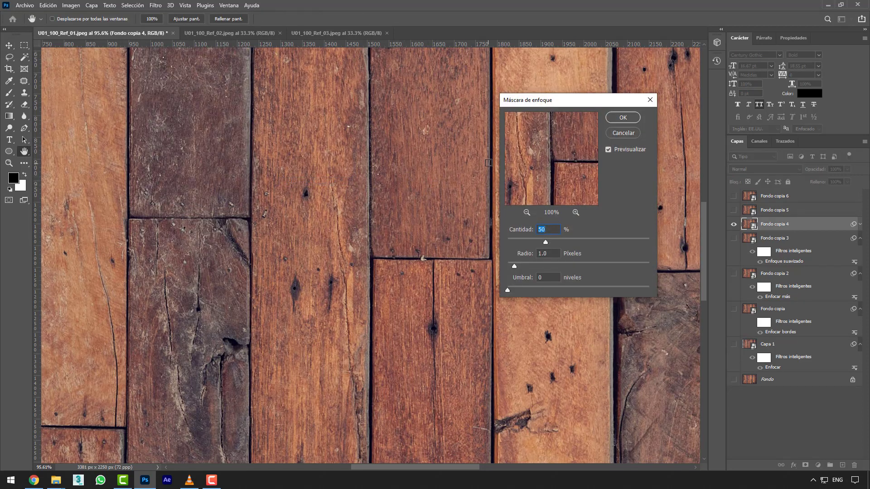
drag(565, 107, 601, 139)
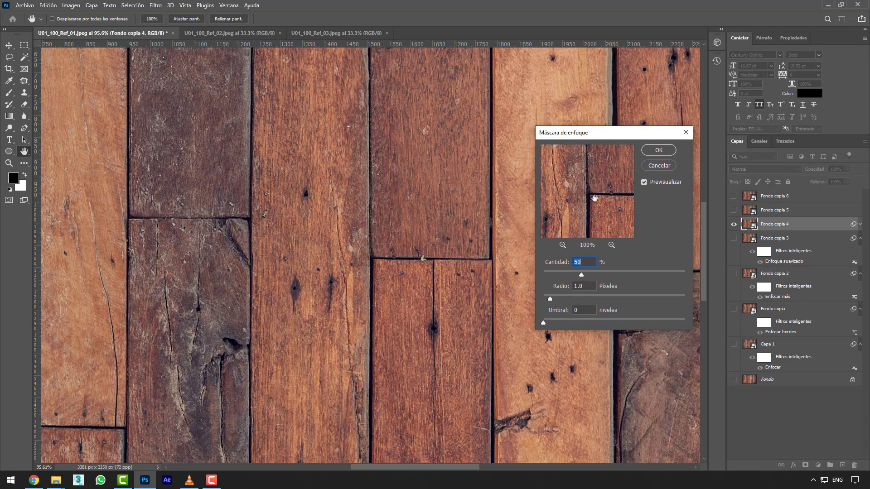
click(644, 182)
click(643, 183)
Try Máscara de enfoque with Cantidad 187%, Radio 3.1 píxeles and Umbral 32 niveles, and cancel the filter
drag(630, 273, 653, 275)
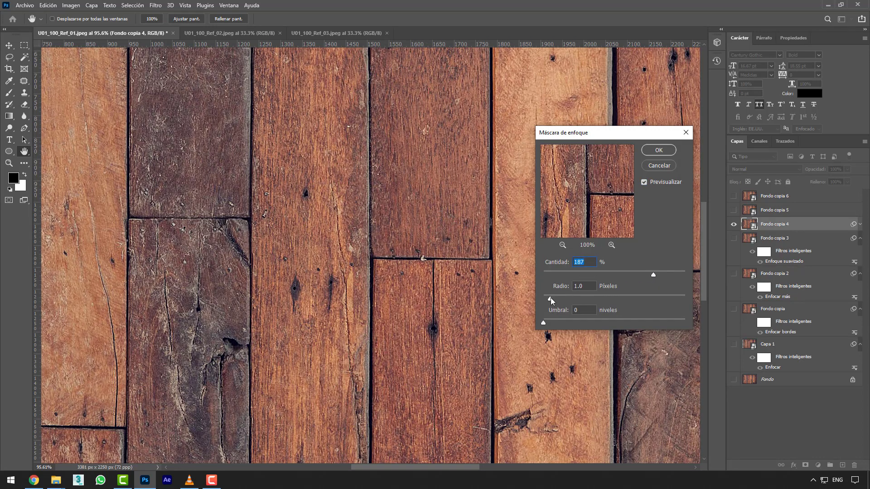
drag(550, 297, 555, 320)
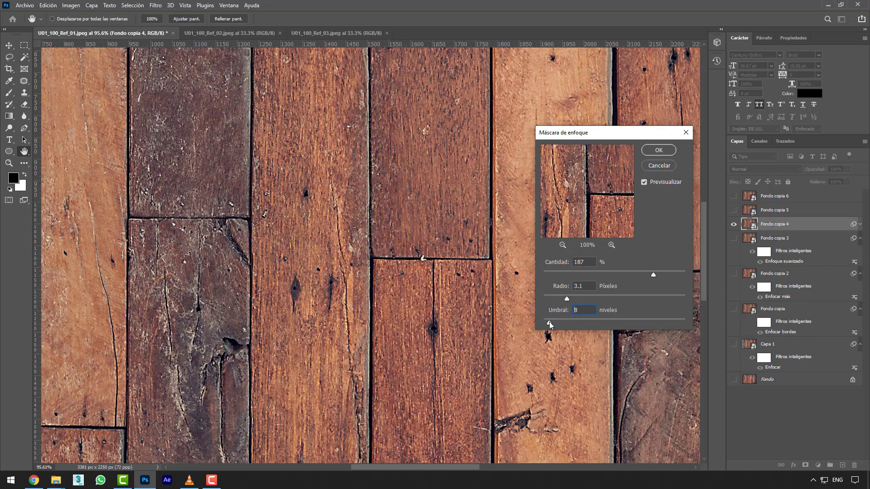
drag(549, 321, 547, 323)
click(567, 322)
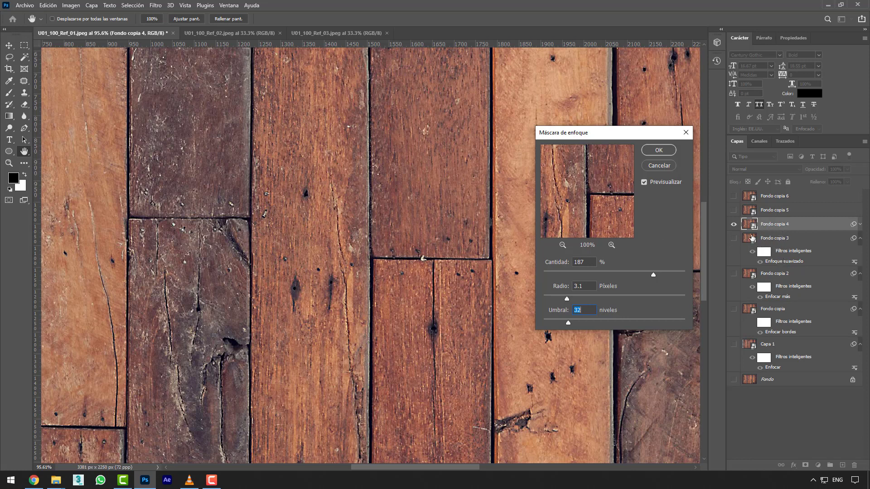
click(658, 166)
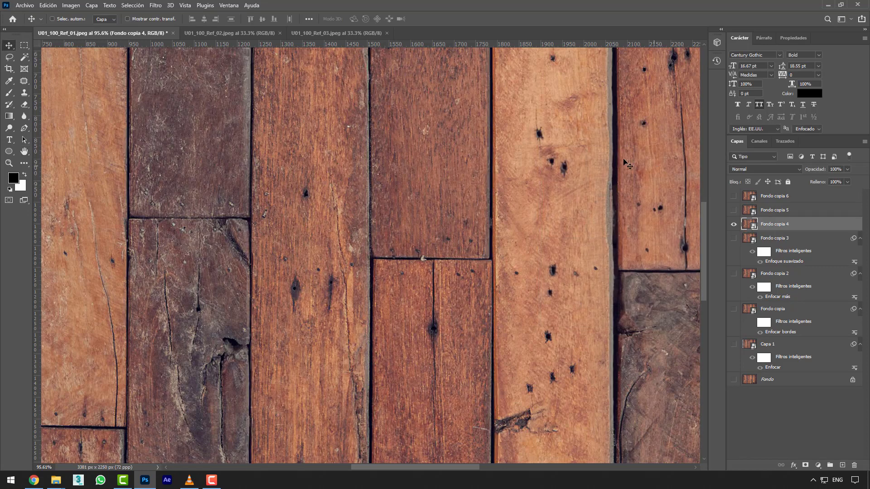
In U01_100_Ref_03.jpeg, duplicate the Fondo layer, convert the copy to a smart object, and hide Fondo
scroll(357, 179, down, 5)
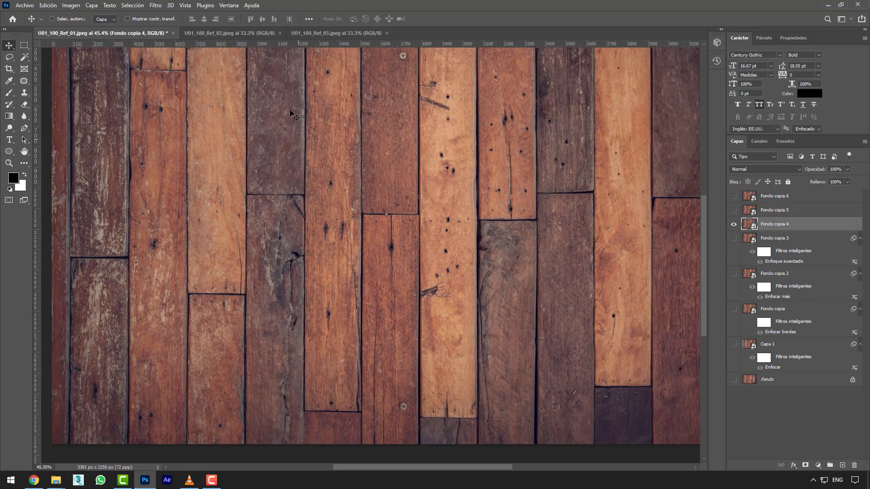
click(302, 34)
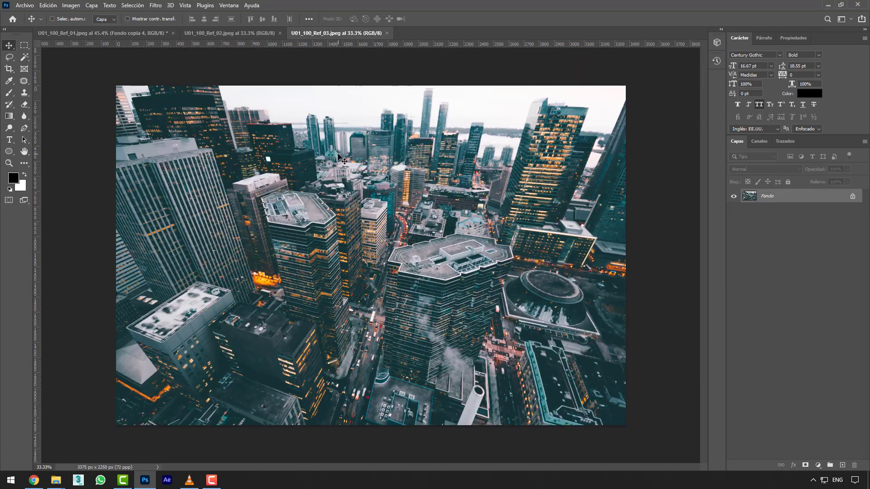
key(ctrl+j)
right_click(772, 198)
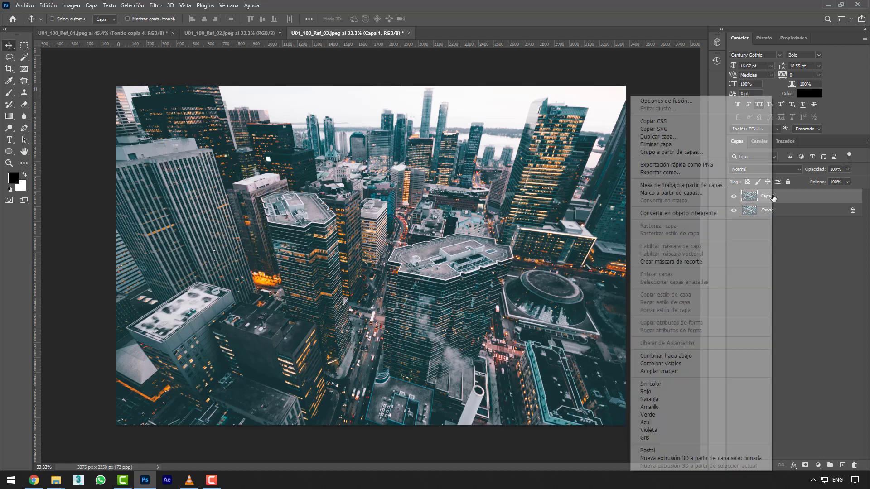
click(742, 214)
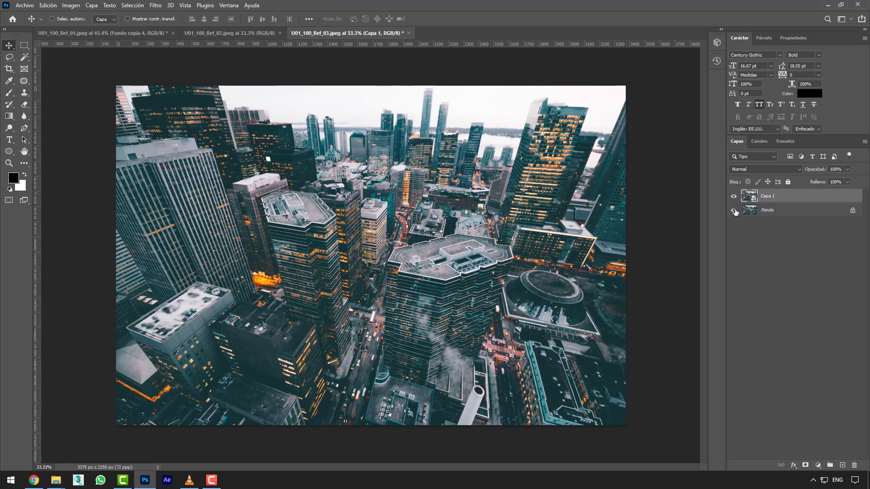
click(734, 211)
Inspect the city image's street details and open the Enfoque suavizado filter for the Capa 1 smart object
scroll(285, 397, up, 5)
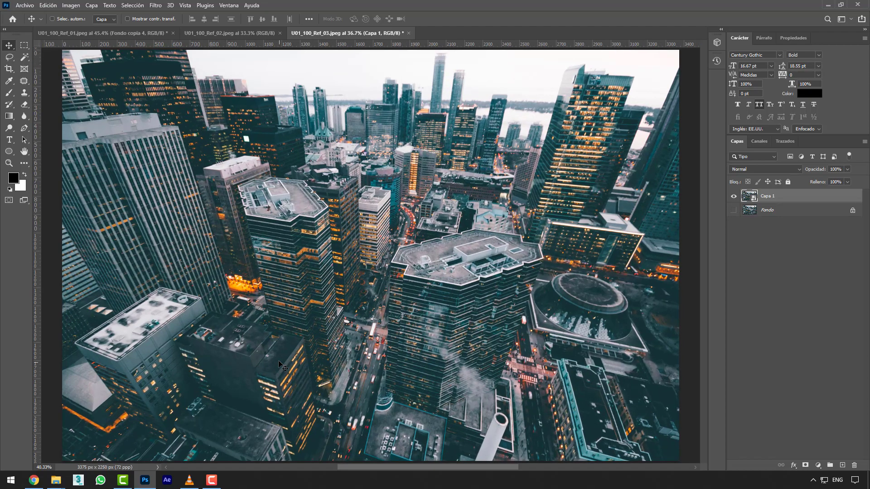
scroll(456, 248, up, 3)
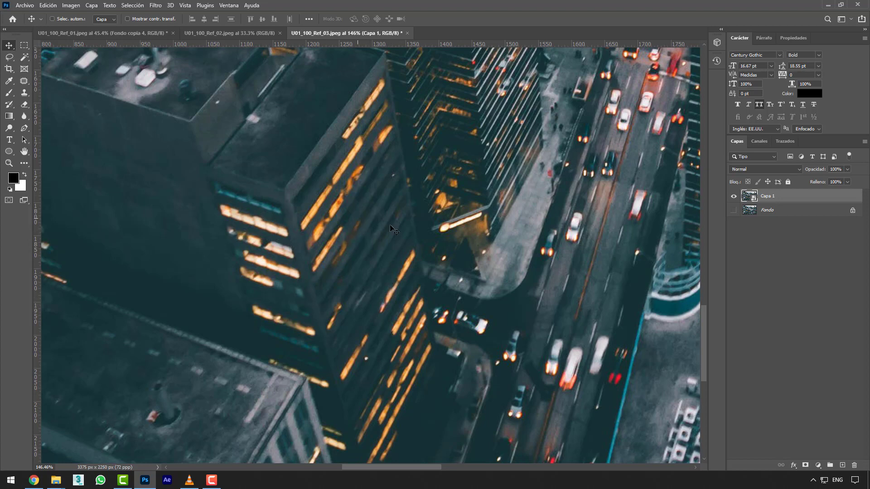
scroll(414, 197, down, 1)
scroll(413, 198, down, 5)
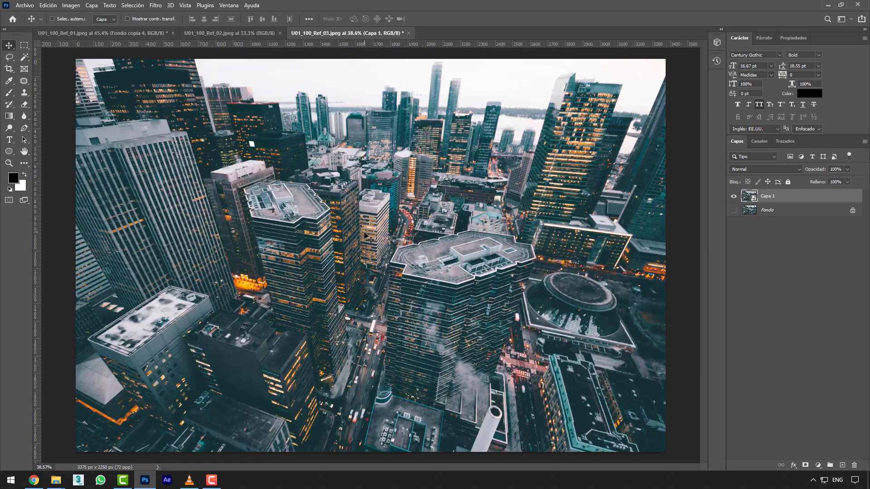
scroll(280, 401, up, 1)
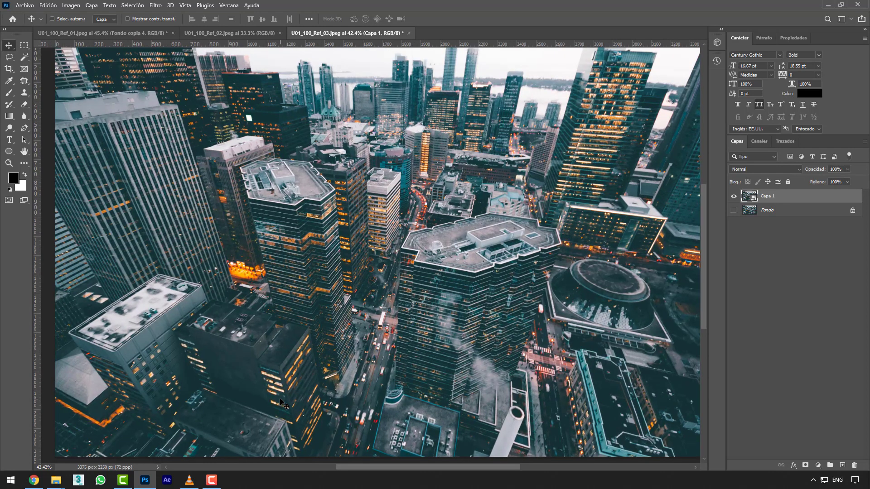
scroll(286, 390, down, 1)
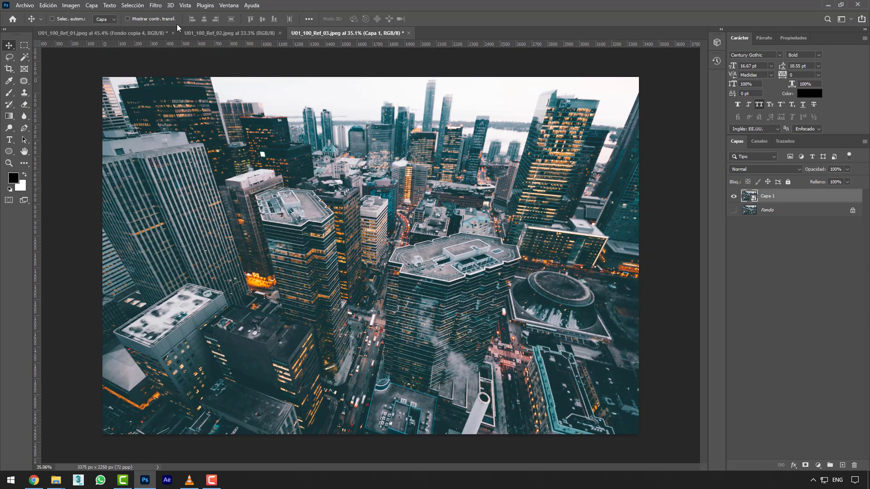
click(156, 5)
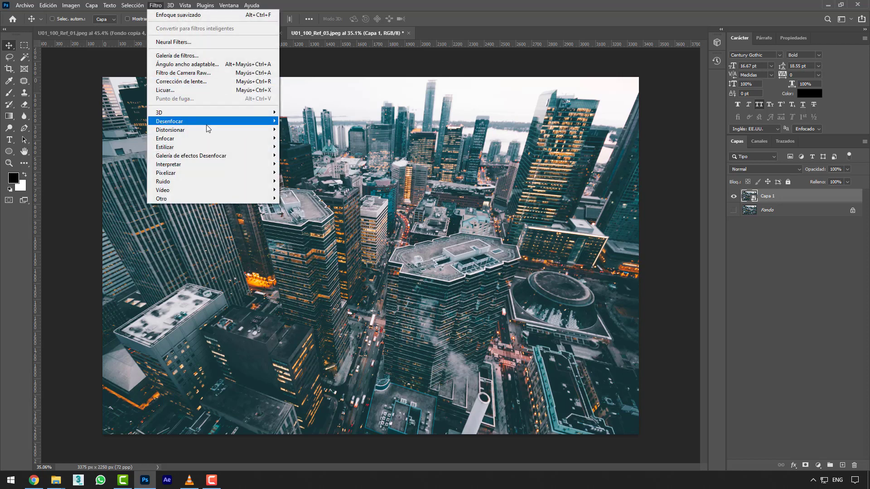
mouse_move(200, 142)
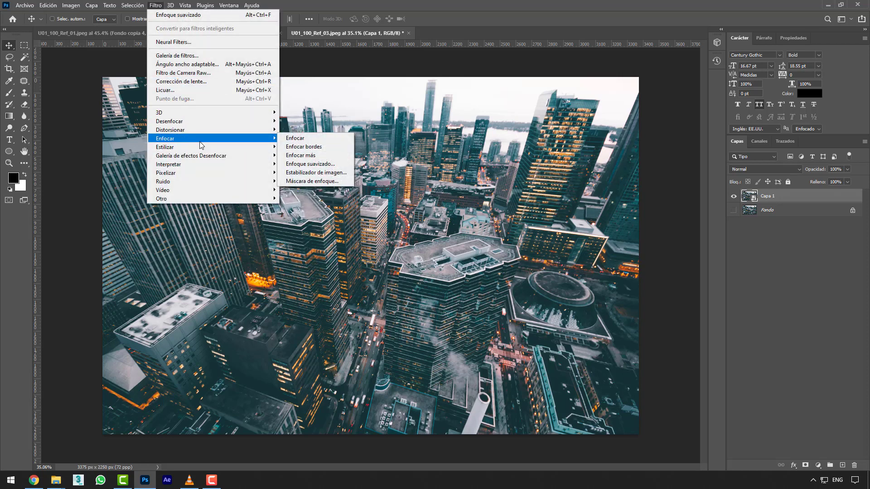
click(309, 164)
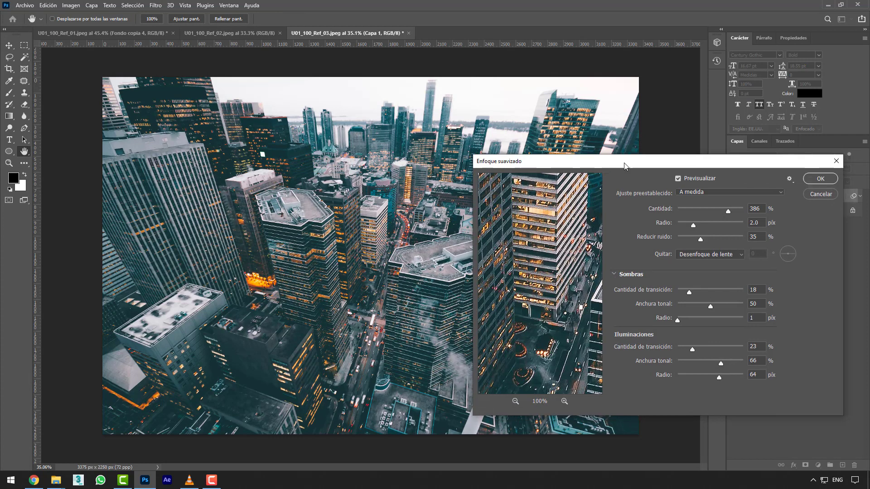
Apply Enfoque suavizado to Capa 1 with Cantidad 421%, Radio 1.7 píx and Reducir ruido 17%
drag(632, 171, 603, 123)
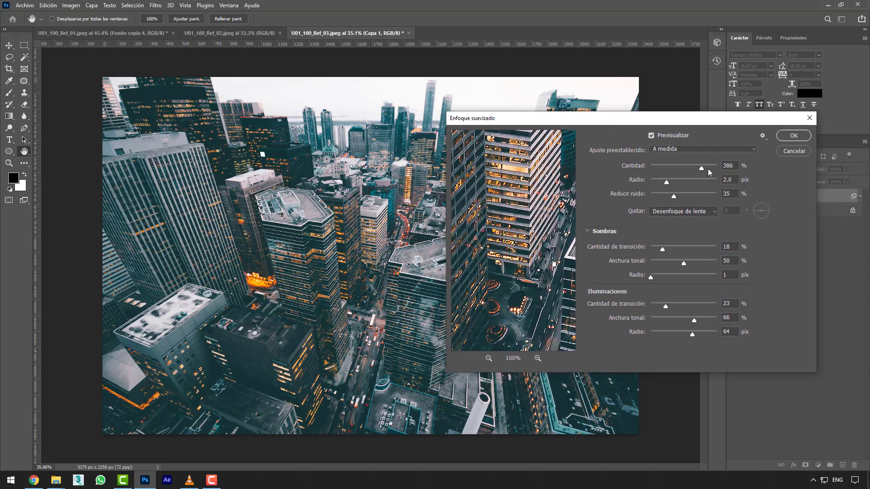
drag(707, 169, 699, 168)
mouse_move(666, 180)
mouse_down()
mouse_move(678, 180)
mouse_move(664, 179)
mouse_up()
drag(668, 195, 665, 195)
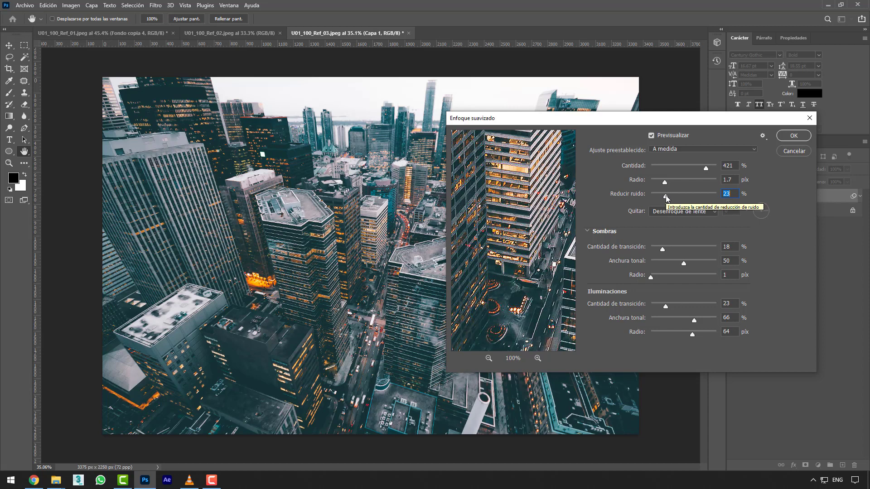
drag(666, 198, 662, 198)
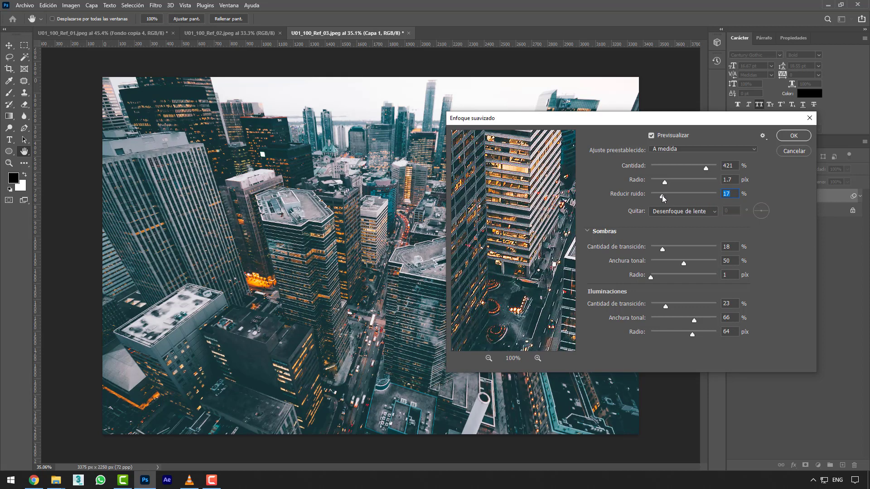
click(793, 136)
Examine the sharpened cars and buildings up close, and compare Capa 1 with its smart filters off and on
scroll(320, 322, up, 6)
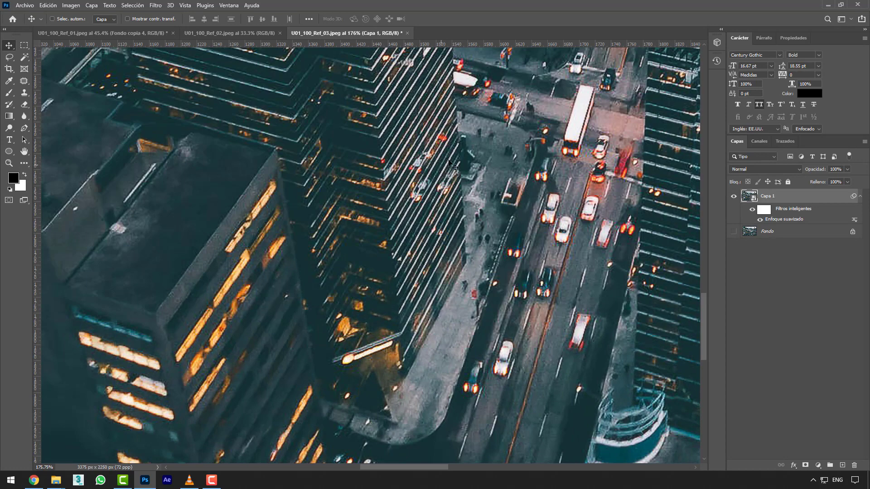
scroll(587, 165, up, 3)
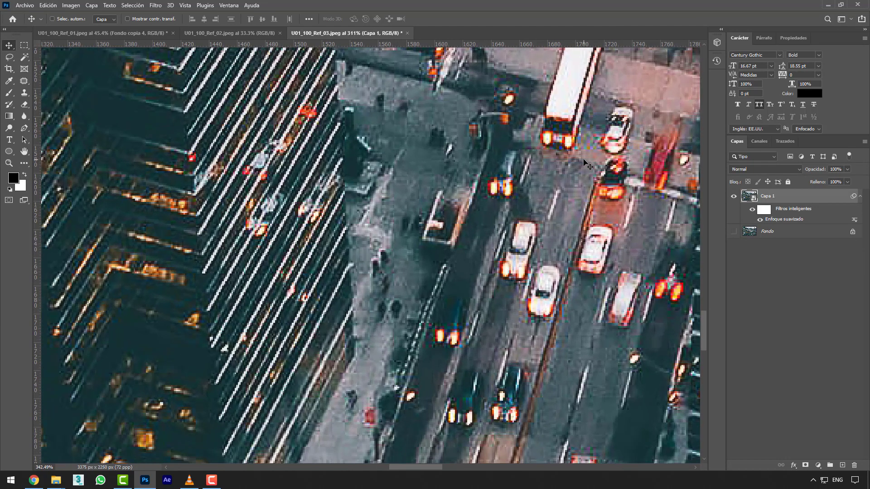
scroll(587, 166, up, 1)
scroll(564, 178, down, 1)
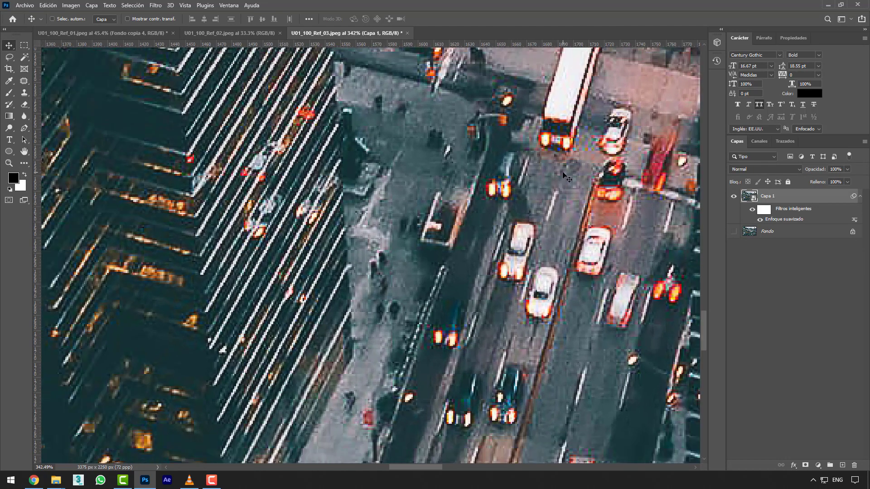
scroll(565, 176, down, 2)
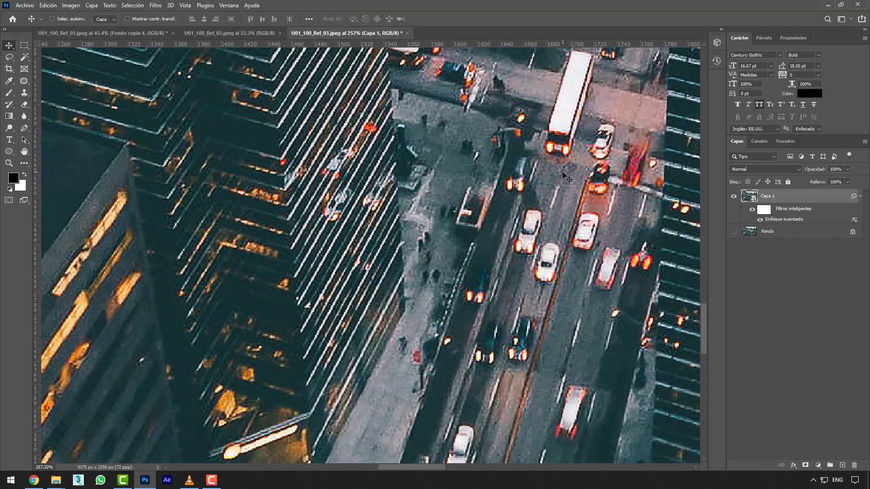
scroll(566, 177, down, 1)
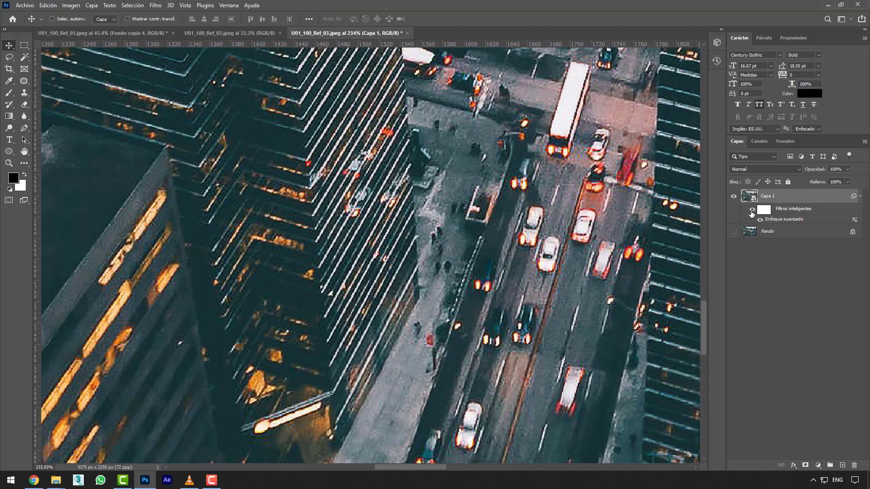
click(751, 210)
scroll(553, 212, down, 8)
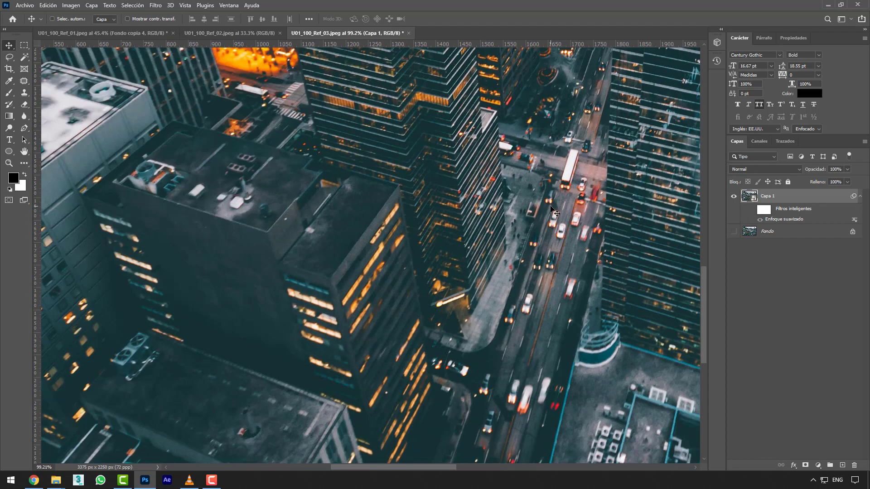
click(751, 209)
scroll(490, 212, down, 4)
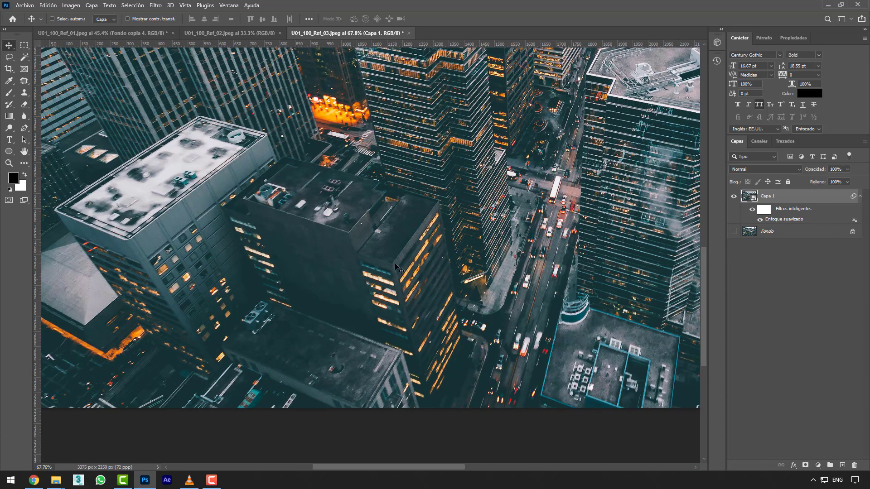
scroll(383, 252, down, 2)
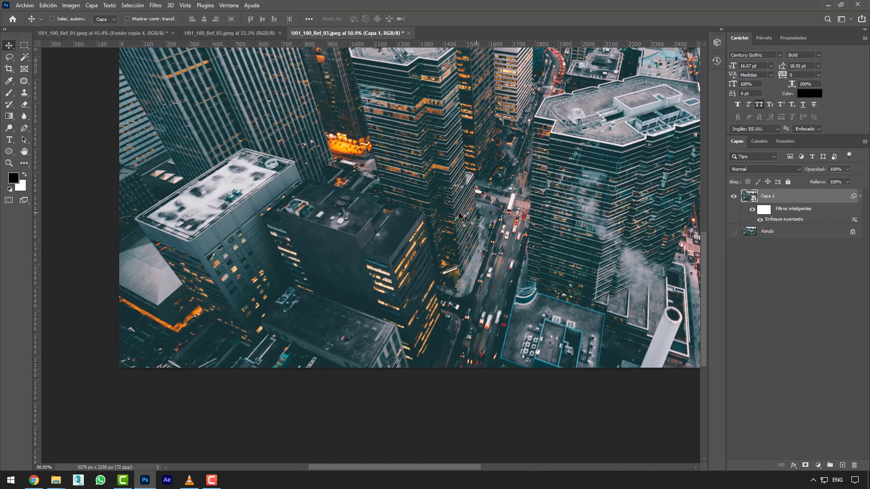
scroll(445, 254, down, 2)
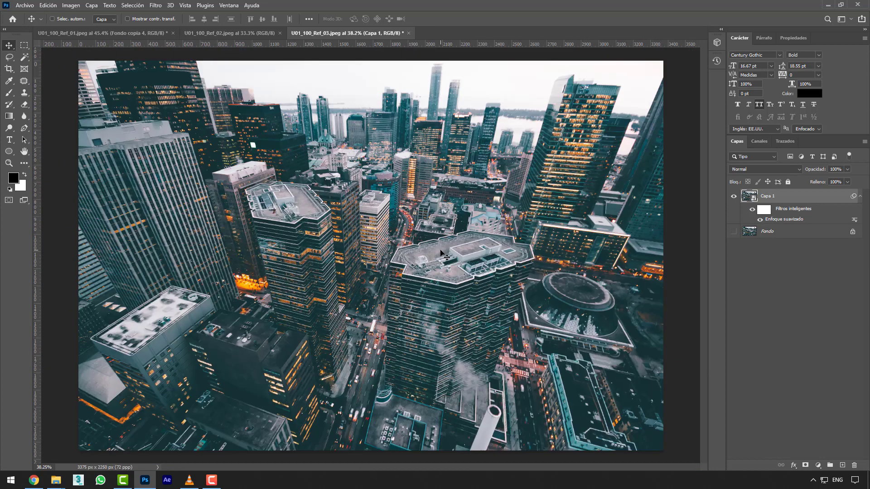
In U01_100_Ref_02.jpeg, duplicate the Fondo layer and convert the Capa 1 copy to a smart object
click(215, 34)
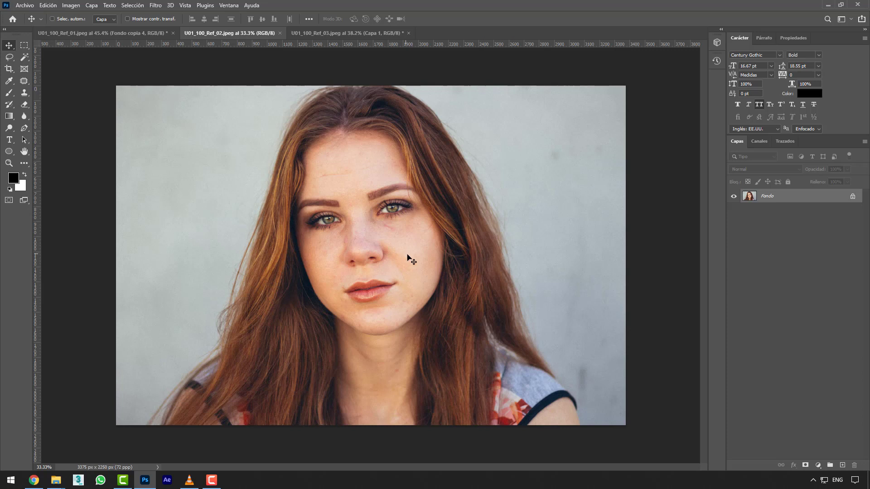
key(ctrl+j)
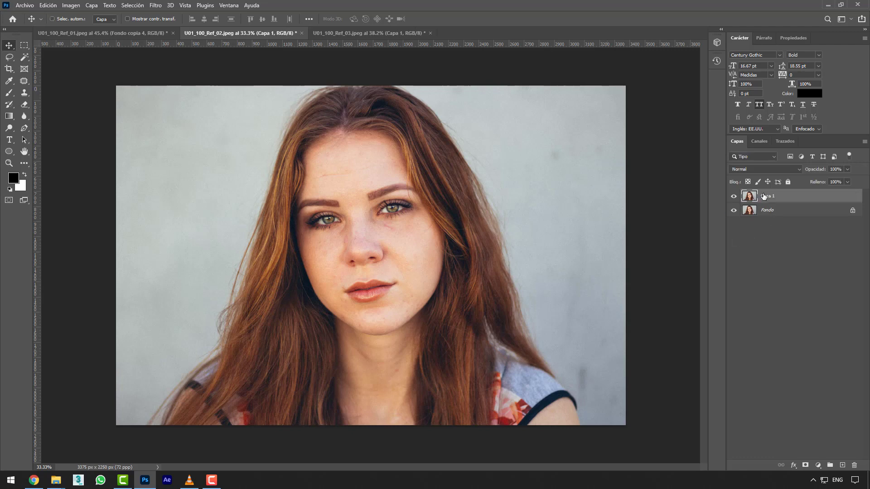
right_click(762, 198)
click(731, 213)
Open Enfoque suavizado for the Capa 1 smart object, set Cantidad to 307%, and check the eye and hair areas in the preview
scroll(376, 154, up, 6)
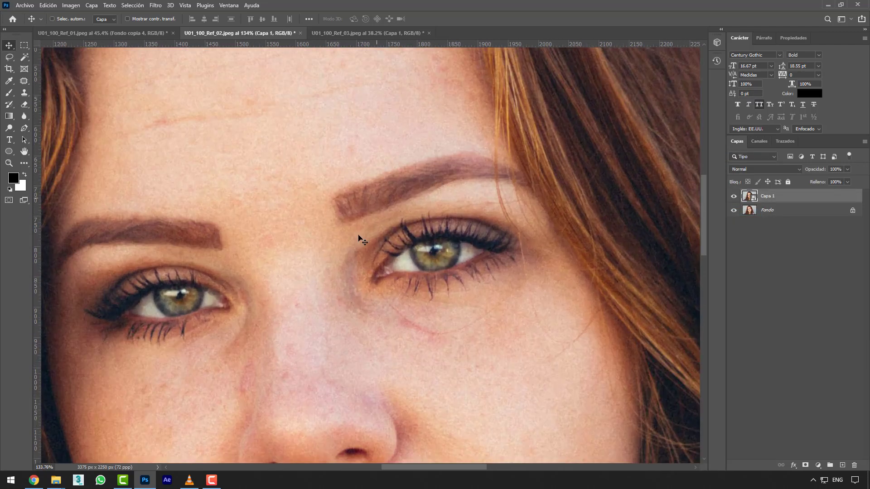
click(161, 6)
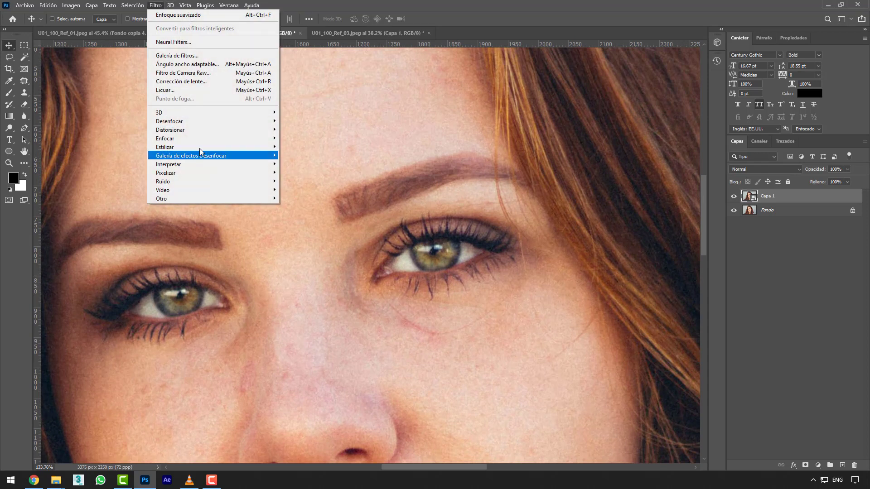
mouse_move(210, 140)
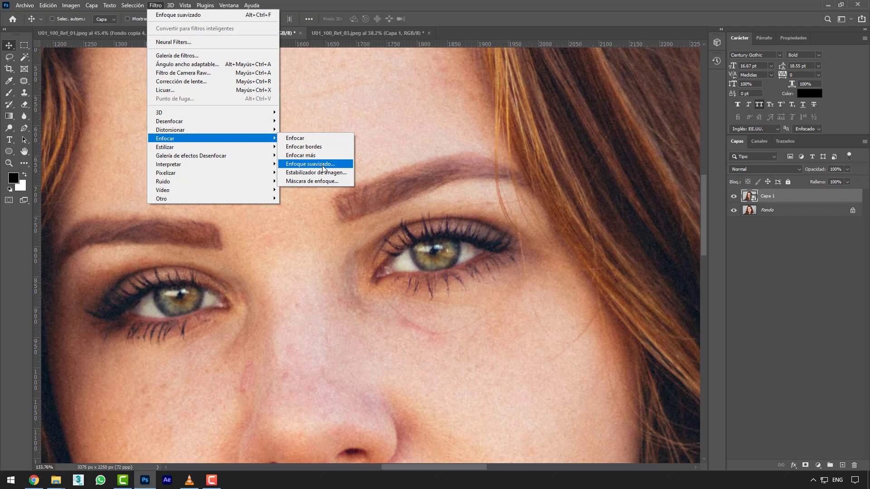
click(323, 165)
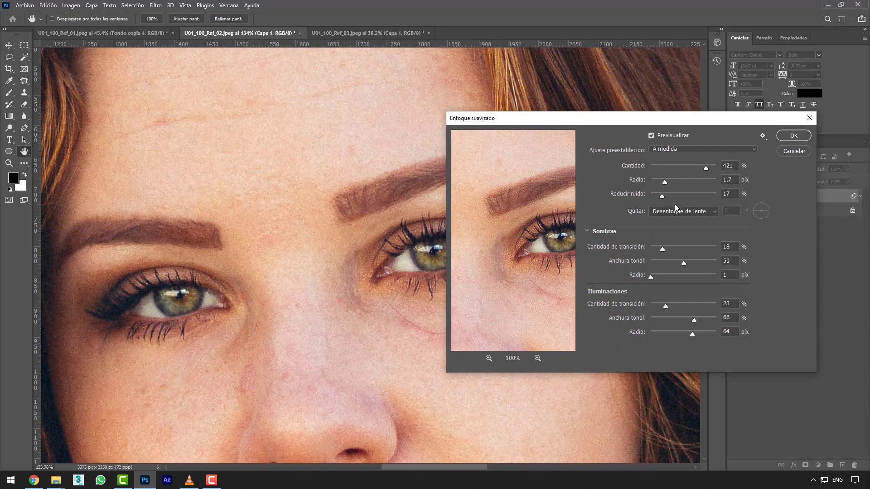
mouse_move(697, 166)
mouse_down()
mouse_move(659, 165)
mouse_move(691, 166)
mouse_up()
click(406, 142)
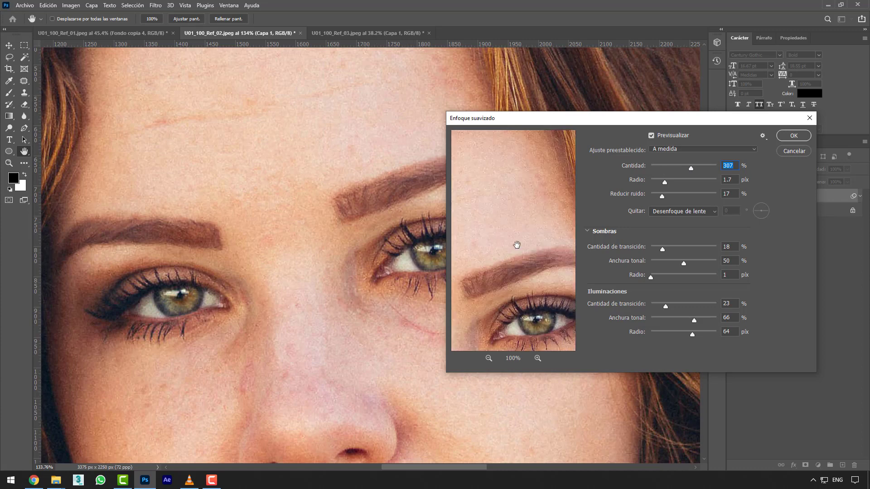
drag(517, 239, 503, 322)
drag(507, 209, 544, 228)
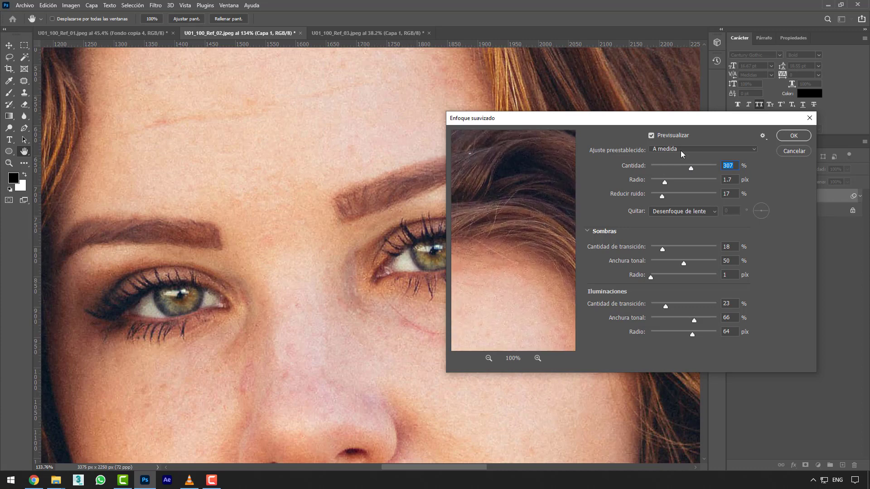
Compare the portrait with the filter preview off and on, then readjust Cantidad and apply Enfoque suavizado with Radio 1.7 píx and Reducir ruido 17%
click(651, 136)
click(651, 135)
click(664, 163)
drag(665, 167, 693, 167)
click(788, 136)
Check the sharpened face and hair, then add a black layer mask that hides all of Capa 1
scroll(495, 194, down, 5)
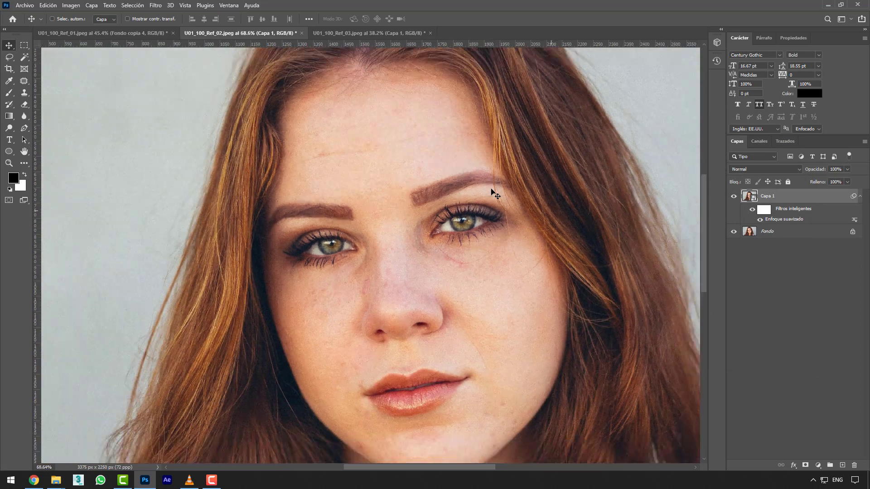
scroll(448, 250, up, 2)
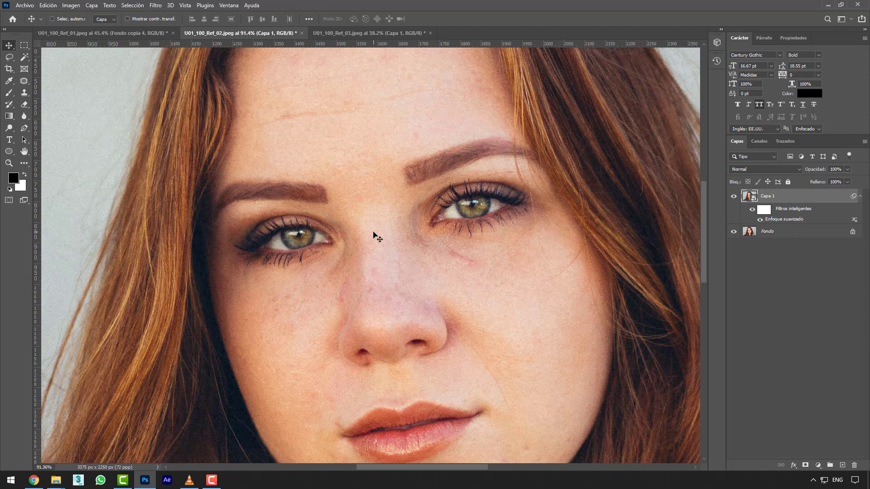
scroll(515, 151, down, 1)
scroll(515, 152, down, 4)
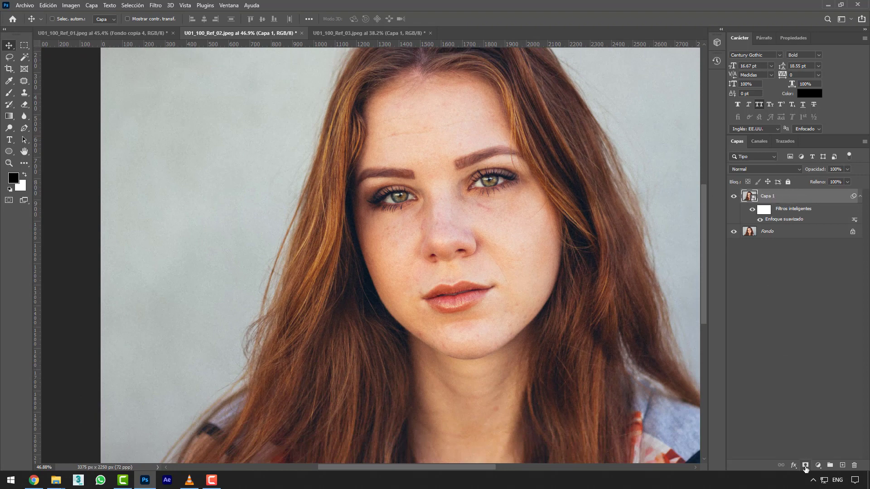
click(805, 466)
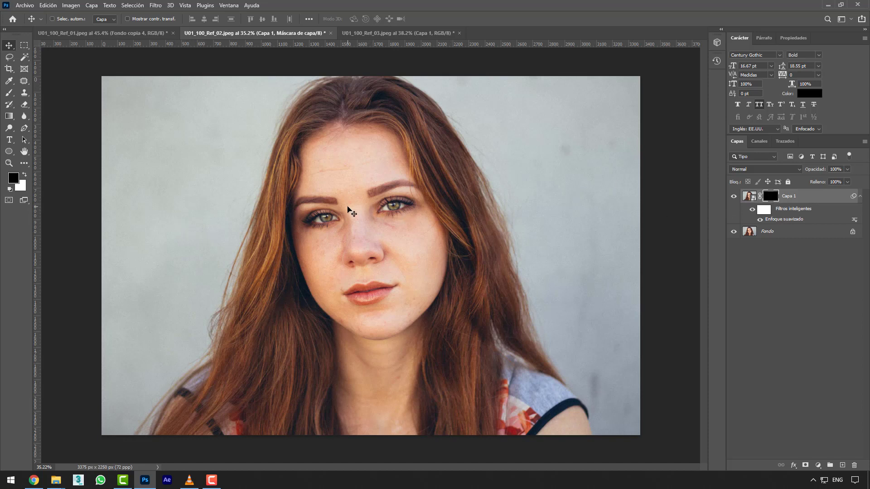
Set up a soft 164 px brush with white as the foreground colour for painting on Capa 1's mask
scroll(351, 211, up, 10)
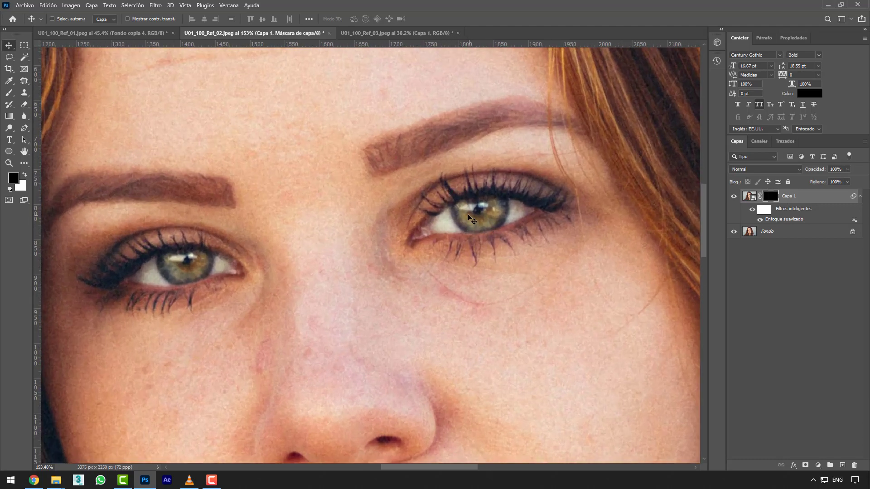
click(11, 97)
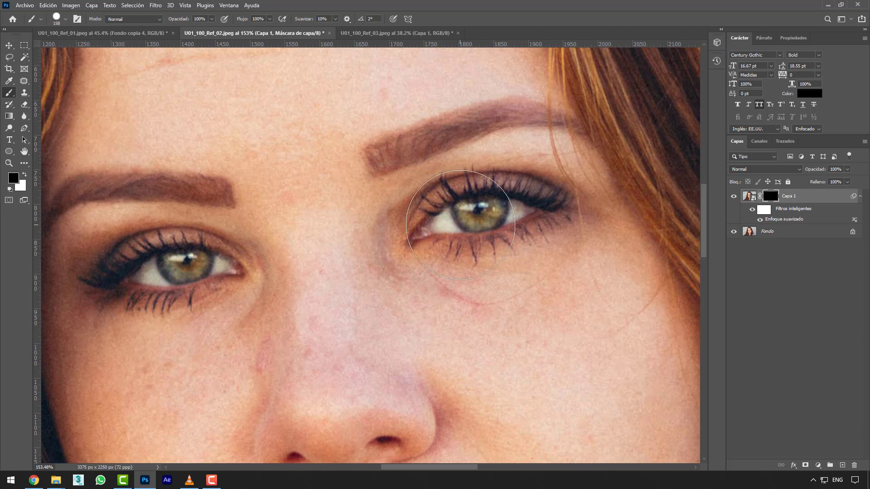
mouse_move(454, 225)
mouse_down()
mouse_move(471, 228)
mouse_move(452, 229)
mouse_move(461, 225)
mouse_move(447, 107)
mouse_move(407, 119)
mouse_move(427, 113)
mouse_up()
mouse_move(469, 224)
mouse_down()
mouse_move(482, 225)
mouse_move(454, 223)
mouse_move(510, 226)
mouse_move(440, 227)
mouse_move(523, 229)
mouse_move(482, 231)
mouse_move(479, 169)
mouse_move(485, 233)
mouse_move(480, 169)
mouse_move(484, 231)
mouse_move(479, 180)
mouse_move(487, 190)
mouse_up()
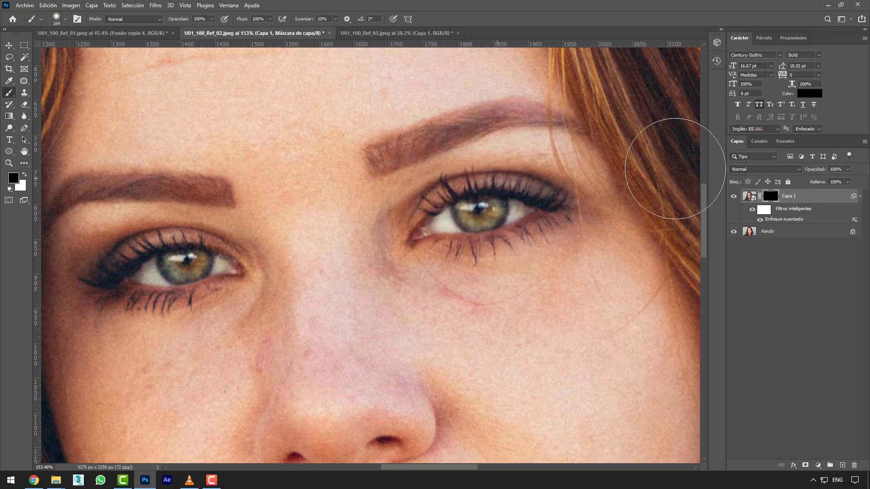
scroll(561, 199, down, 4)
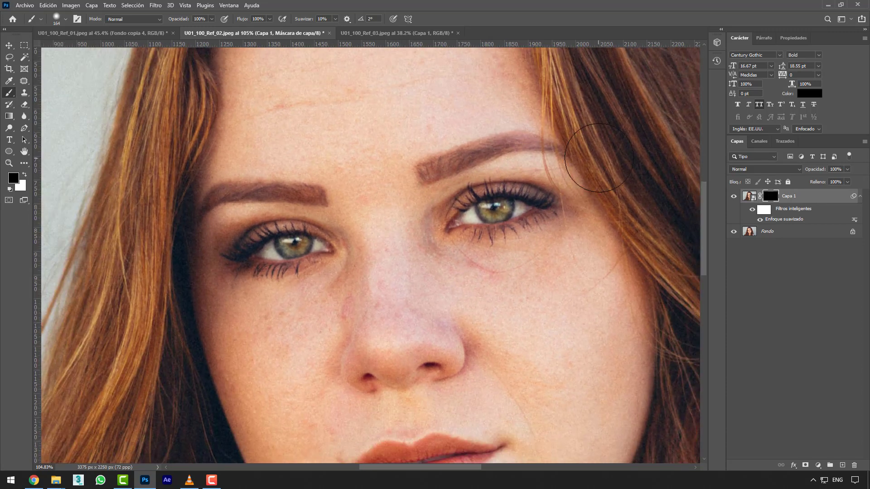
drag(473, 178, 449, 172)
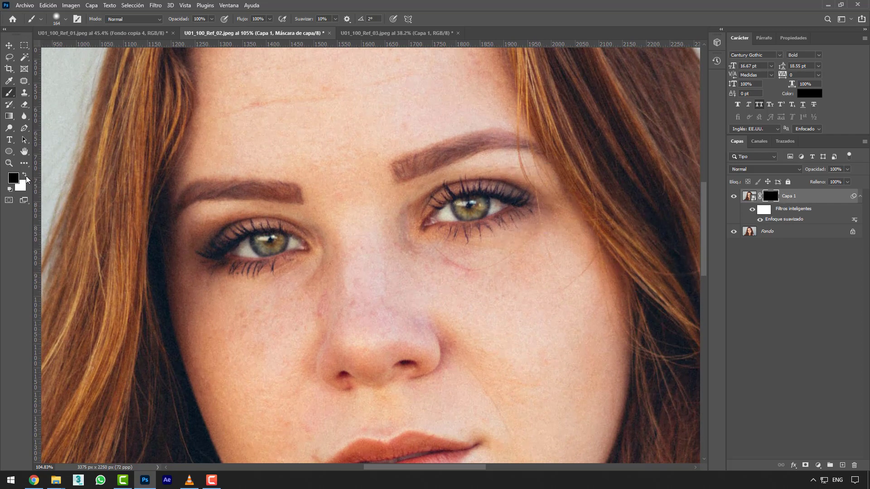
click(25, 175)
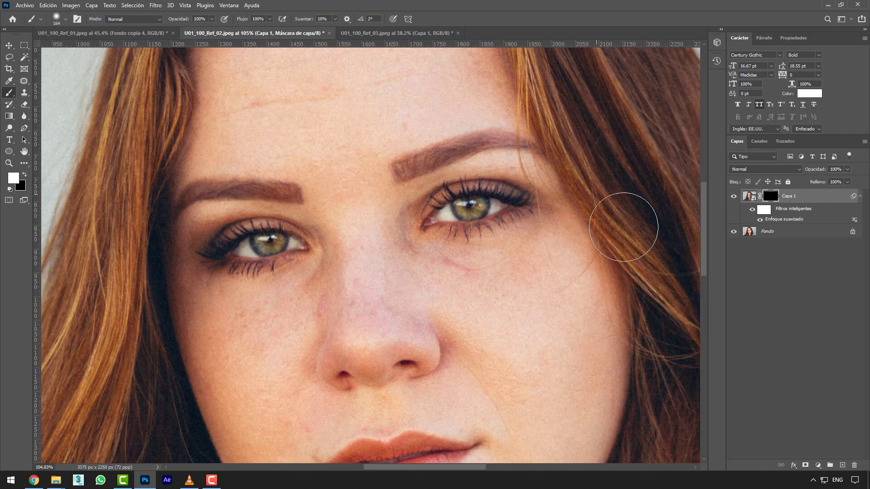
Paint white on the Capa 1 mask over the hair on the image's right side and crown, reducing the brush to 144 px
drag(623, 227, 583, 155)
drag(576, 189, 594, 369)
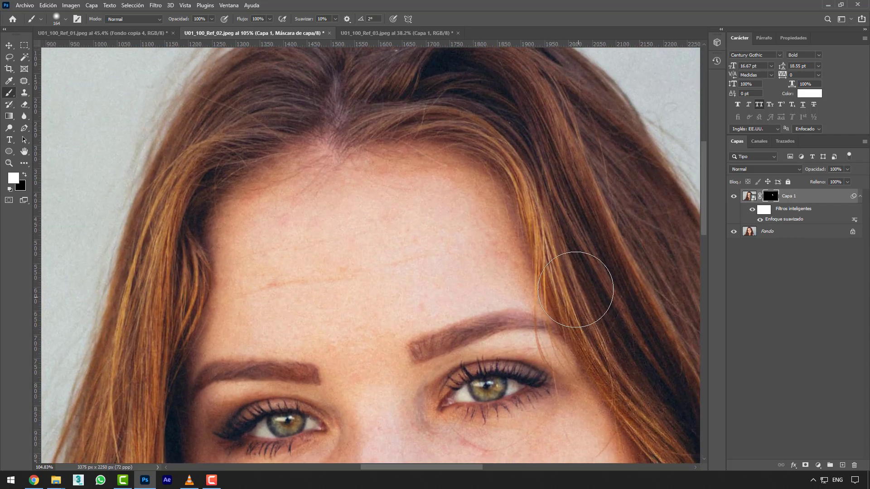
scroll(575, 290, up, 5)
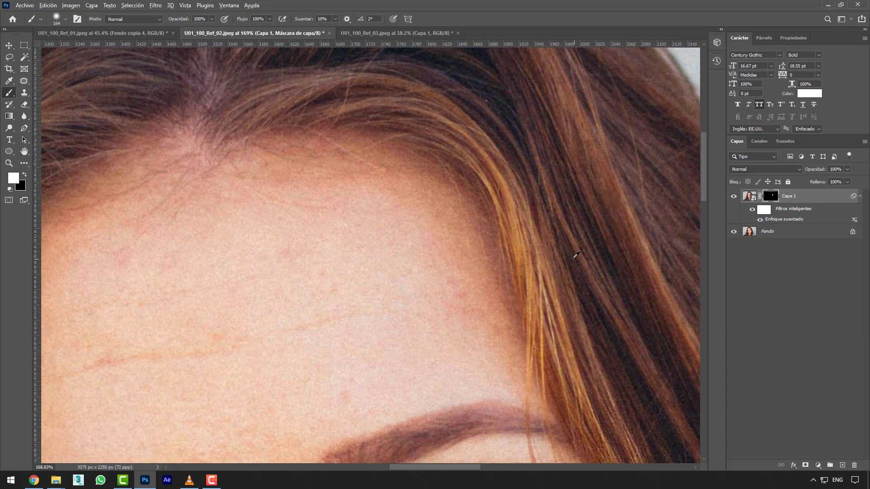
key(bracketleft)
key(bracketleft)
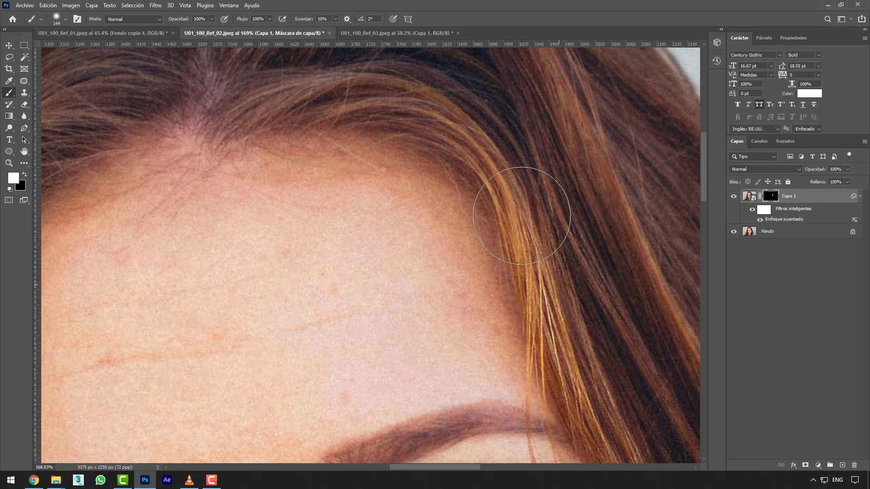
mouse_move(522, 216)
mouse_down()
mouse_move(550, 262)
mouse_move(563, 248)
mouse_move(501, 132)
mouse_move(458, 119)
mouse_up()
drag(528, 188, 592, 224)
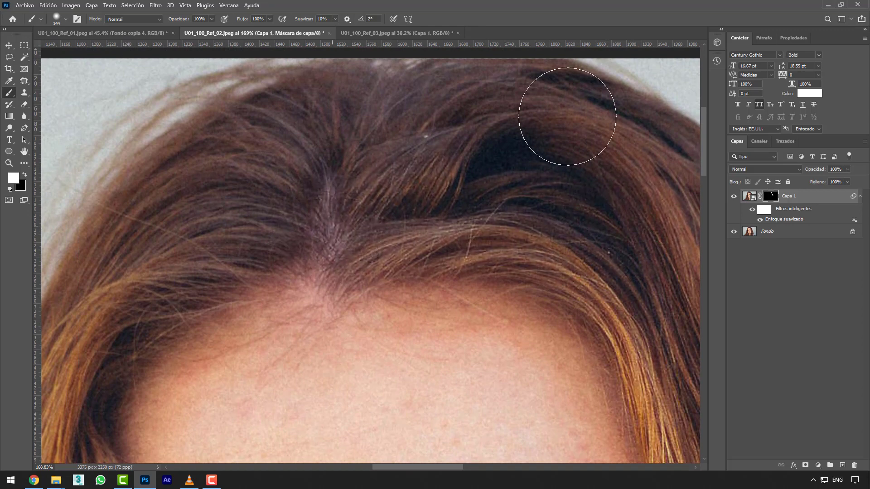
mouse_move(567, 116)
mouse_down()
mouse_move(530, 116)
mouse_move(339, 205)
mouse_move(284, 251)
mouse_move(173, 251)
mouse_move(403, 188)
mouse_up()
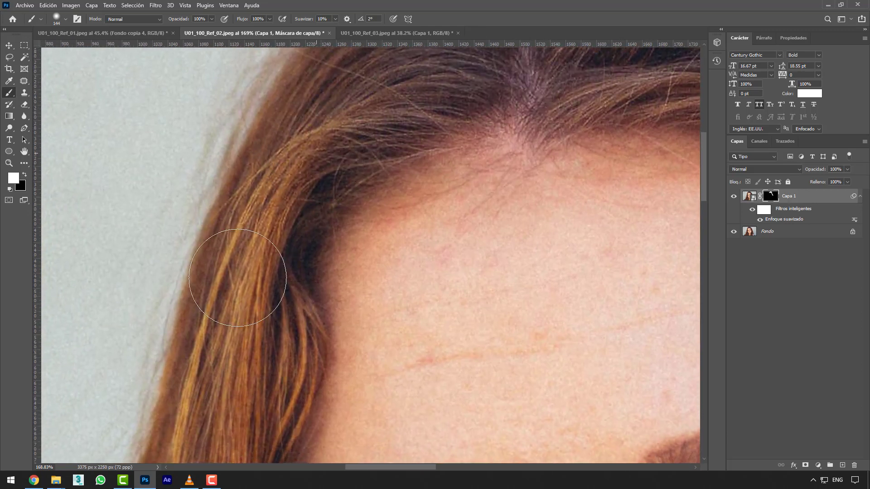
Continue painting white on the mask down the long hair strands on the image's left side with the 144 px brush
drag(229, 340, 274, 217)
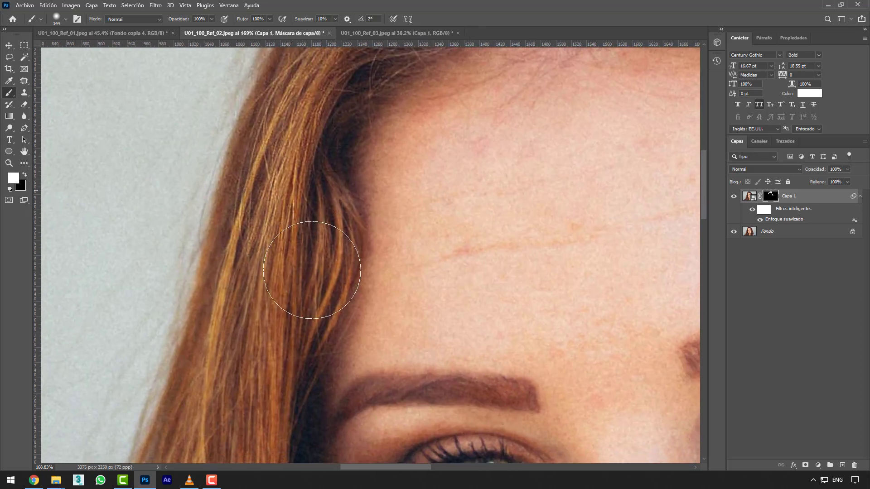
drag(266, 326, 330, 138)
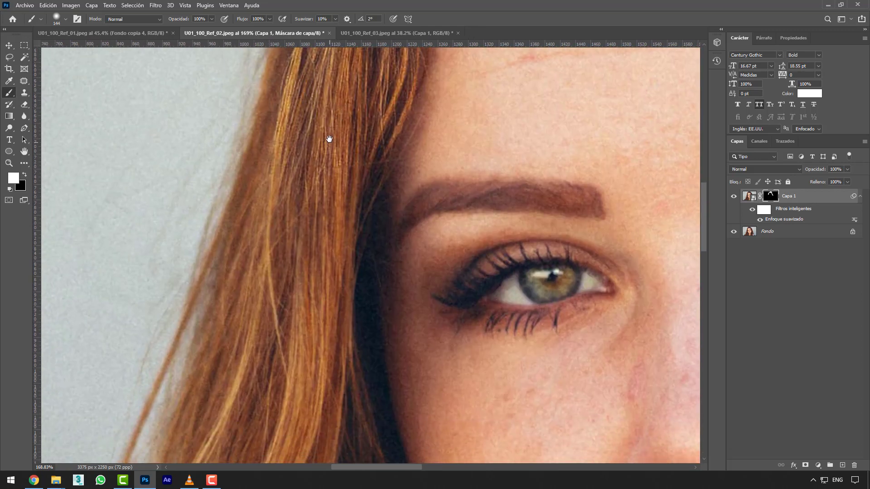
mouse_move(288, 346)
mouse_down()
mouse_move(324, 178)
mouse_move(367, 174)
mouse_up()
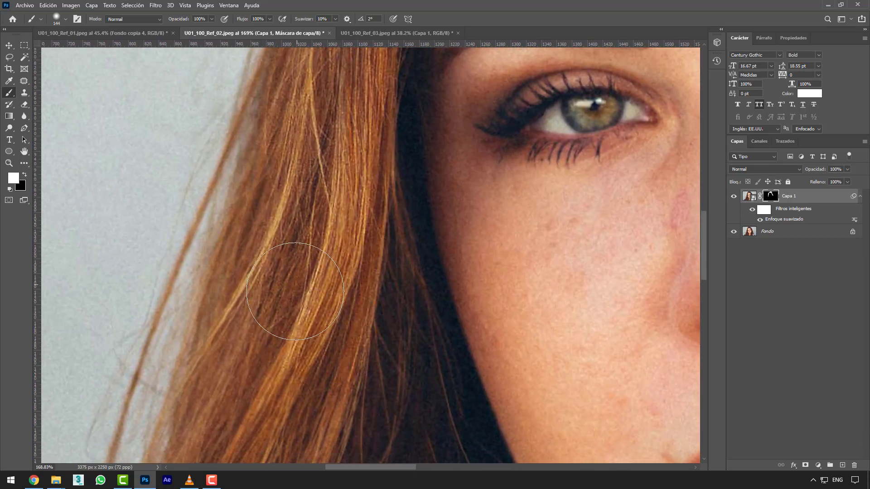
drag(294, 291, 361, 104)
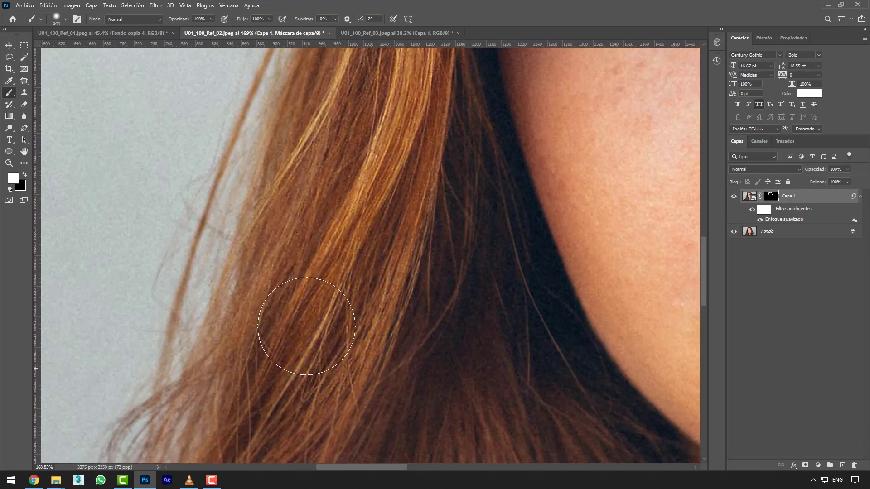
Reveal the sharpening on the lower hair at both sides of the neck, painting with larger 419 px and 314 px brushes
scroll(309, 192, down, 10)
drag(305, 281, 341, 287)
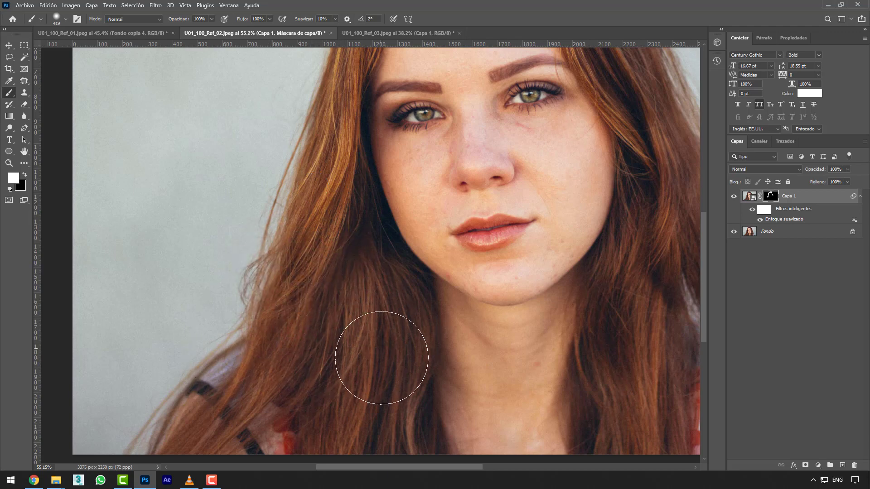
drag(582, 313, 458, 320)
mouse_move(538, 229)
mouse_down()
mouse_move(519, 233)
mouse_move(526, 254)
mouse_up()
drag(517, 295, 520, 233)
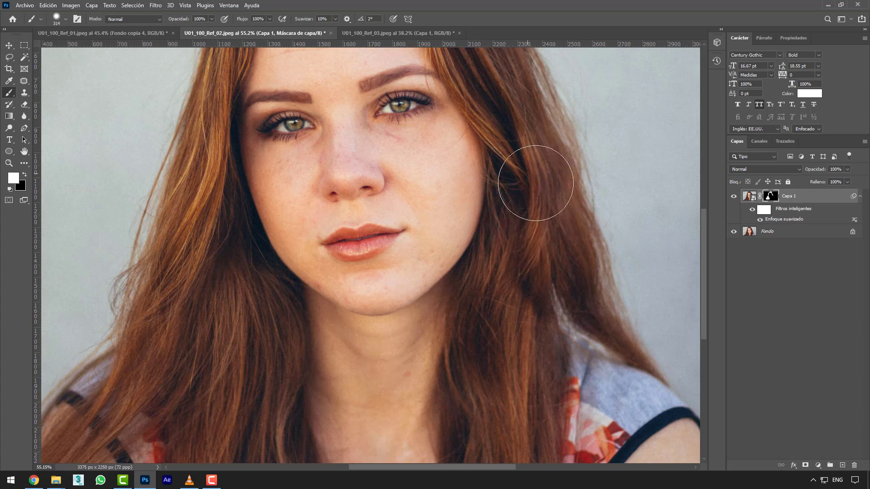
mouse_move(505, 362)
mouse_down()
mouse_move(561, 291)
mouse_move(555, 271)
mouse_up()
Display the Capa 1 mask on its own, fill the gaps over the hair areas with white, and return to the normal image view
alt+click(770, 198)
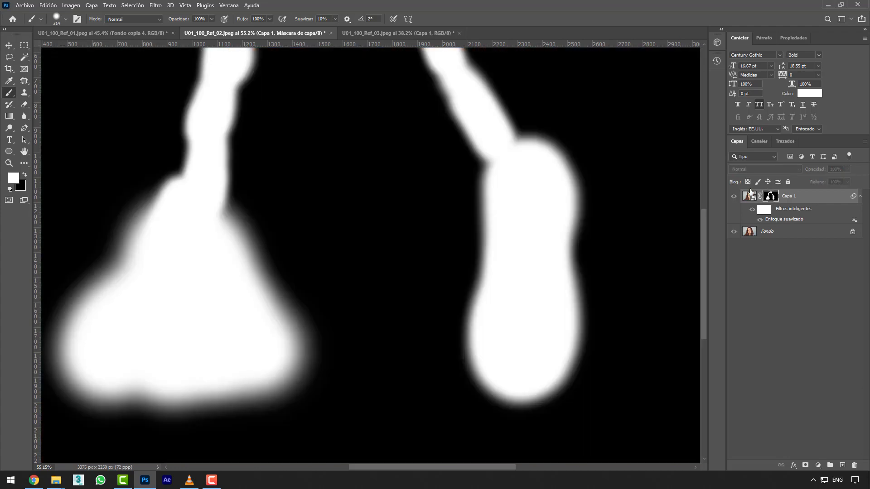
scroll(509, 278, down, 5)
mouse_move(288, 115)
mouse_down()
mouse_move(388, 90)
mouse_move(428, 109)
mouse_move(416, 104)
mouse_move(483, 230)
mouse_up()
mouse_move(494, 271)
mouse_down()
mouse_move(492, 320)
mouse_move(496, 358)
mouse_move(472, 369)
mouse_up()
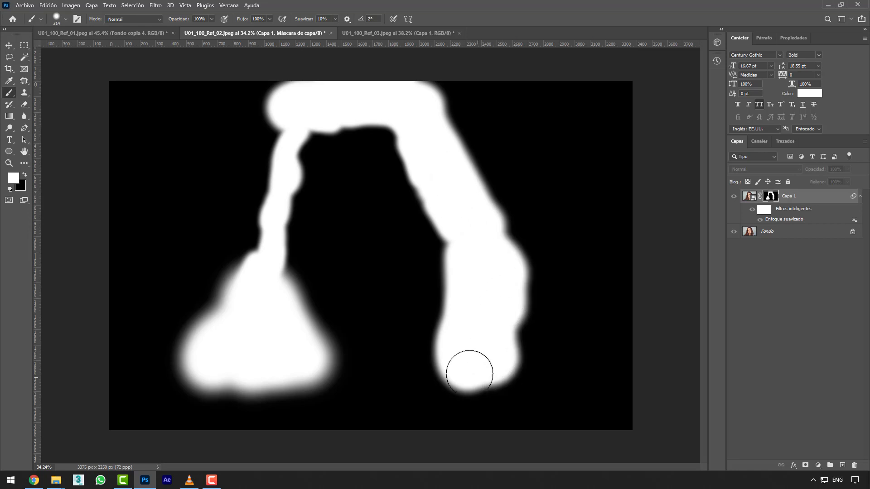
mouse_move(253, 344)
mouse_down()
mouse_move(236, 288)
mouse_move(245, 204)
mouse_move(250, 216)
mouse_move(271, 133)
mouse_up()
alt+click(769, 198)
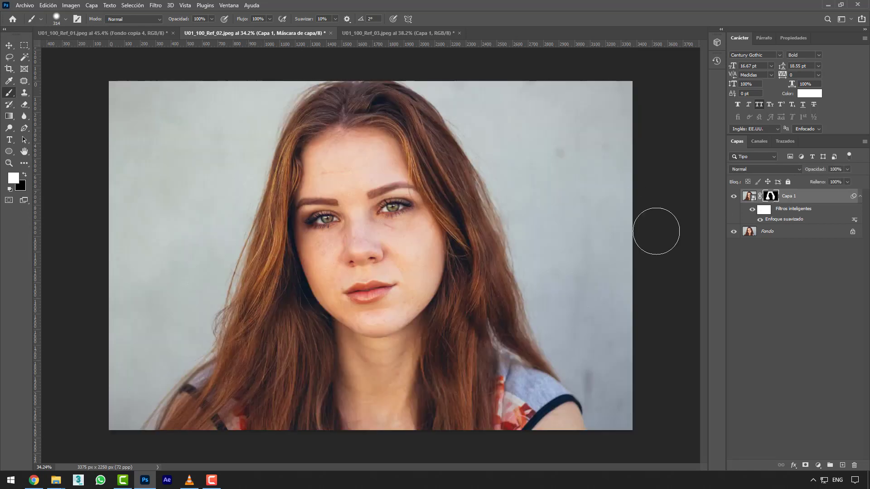
Paint white on the mask over the lips with a 72 px brush to reveal their sharpening
scroll(346, 268, up, 3)
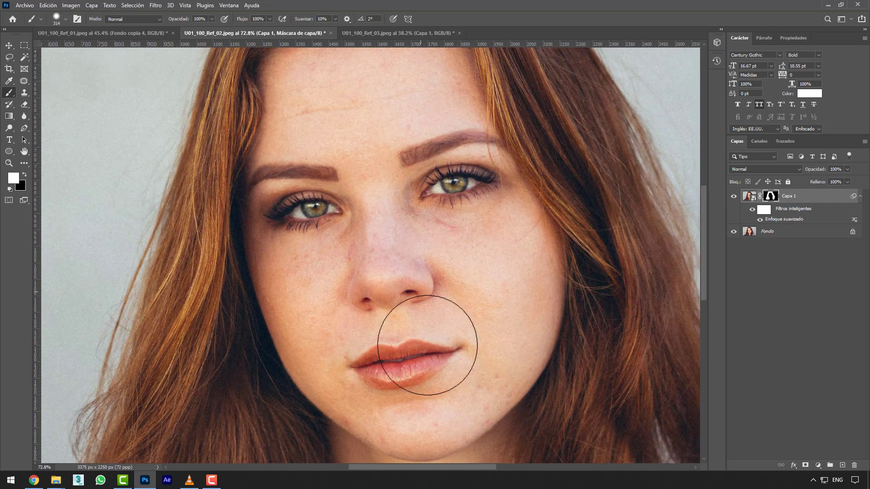
scroll(417, 359, up, 5)
drag(440, 319, 321, 315)
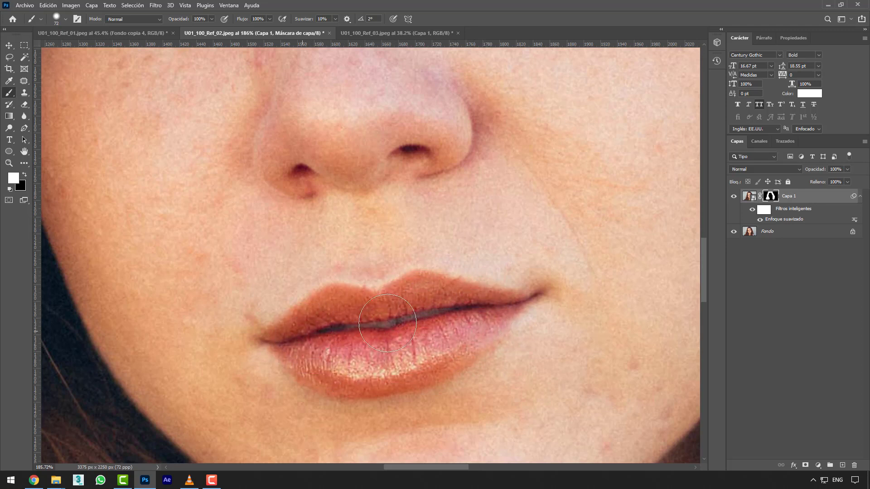
scroll(430, 255, down, 2)
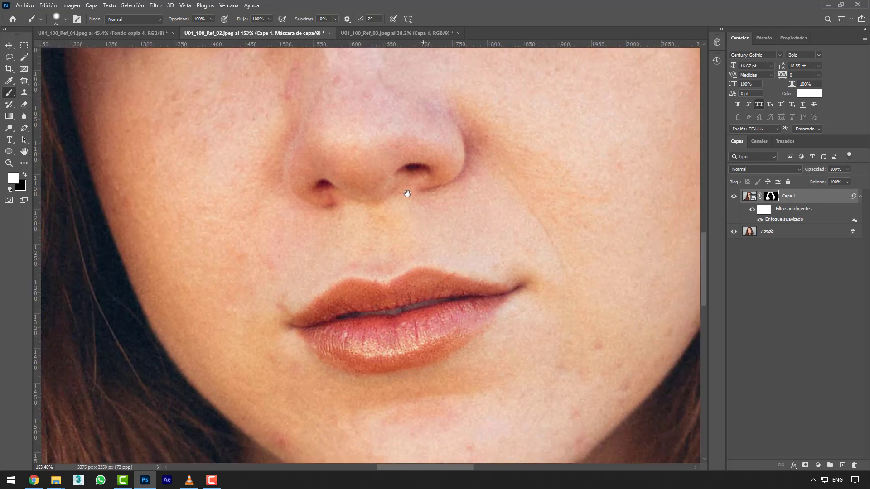
Paint white on the mask over the nose's lower edge, both eyebrows and both eyes with a 43 px brush to reveal their sharpening
mouse_move(408, 192)
mouse_down()
mouse_move(470, 264)
mouse_move(459, 256)
mouse_up()
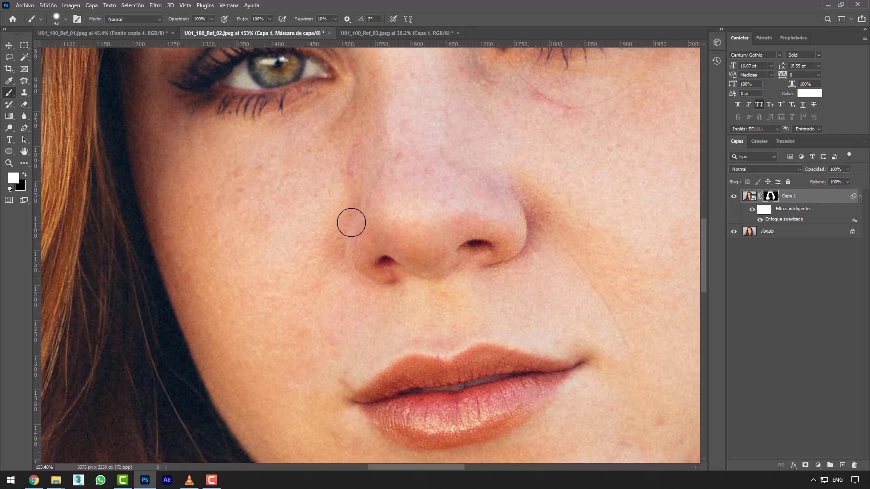
scroll(406, 255, down, 4)
drag(407, 144, 407, 254)
scroll(504, 184, up, 3)
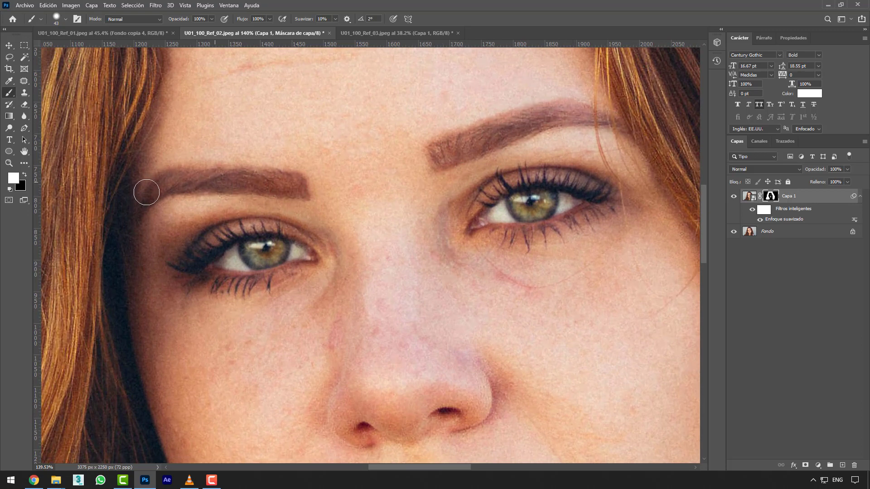
scroll(358, 217, down, 1)
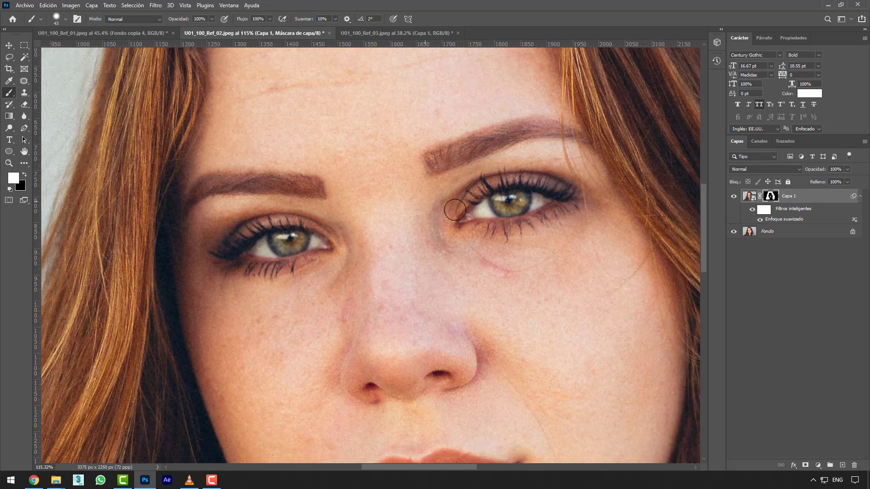
scroll(476, 202, up, 2)
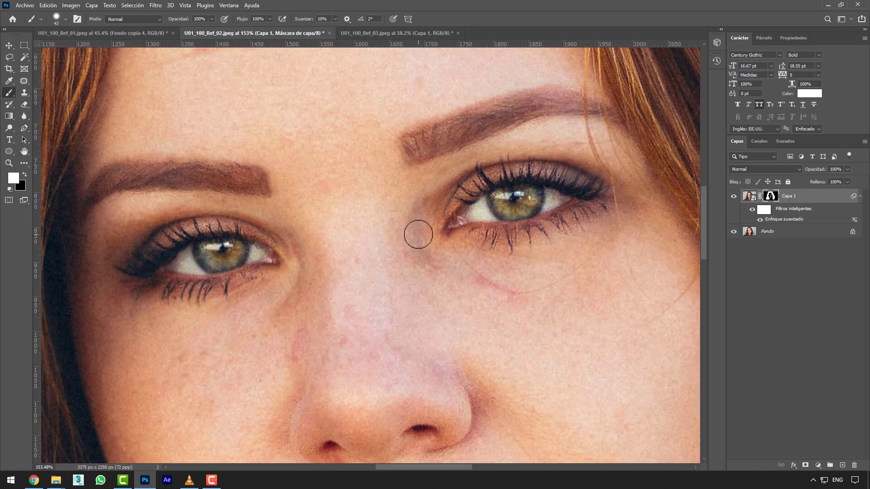
Compare the portrait with and without the sharpened Capa 1 by toggling the layer's visibility, leaving it shown
scroll(418, 235, down, 6)
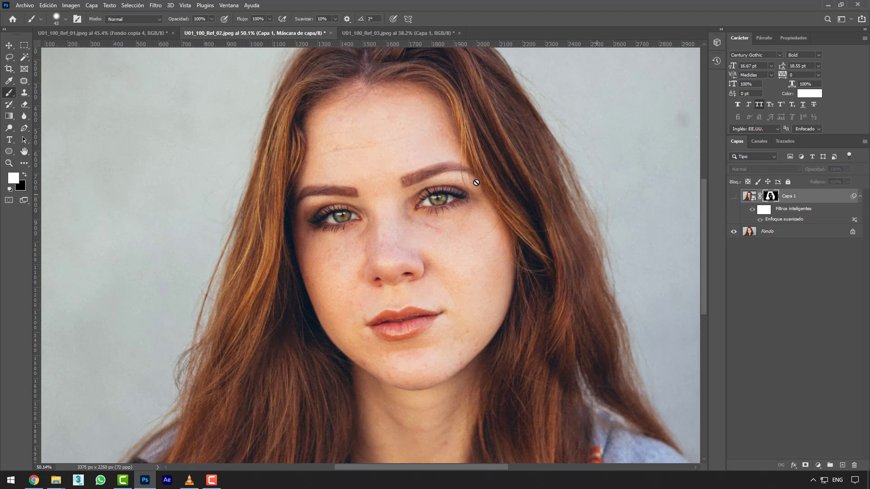
scroll(401, 161, up, 3)
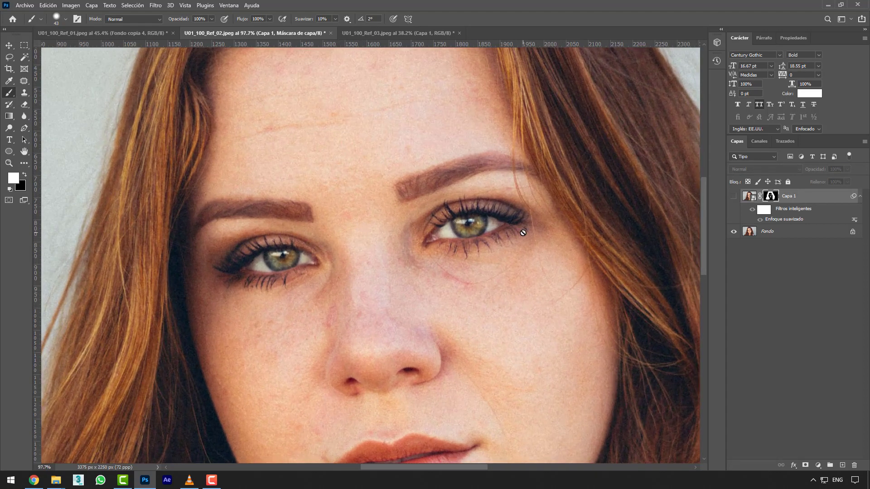
click(734, 198)
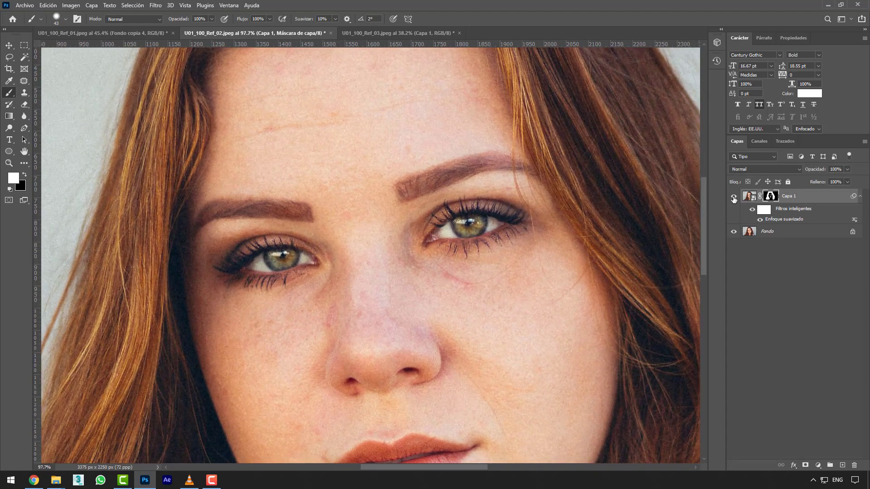
click(734, 197)
click(734, 198)
Inspect the Capa 1 mask on its own, return to the full image view, and switch to the Move tool
alt+click(770, 196)
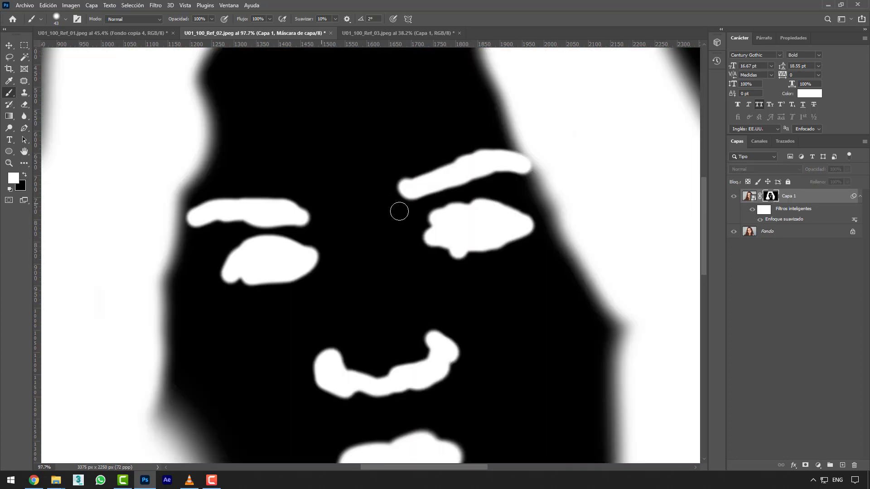
alt+click(770, 197)
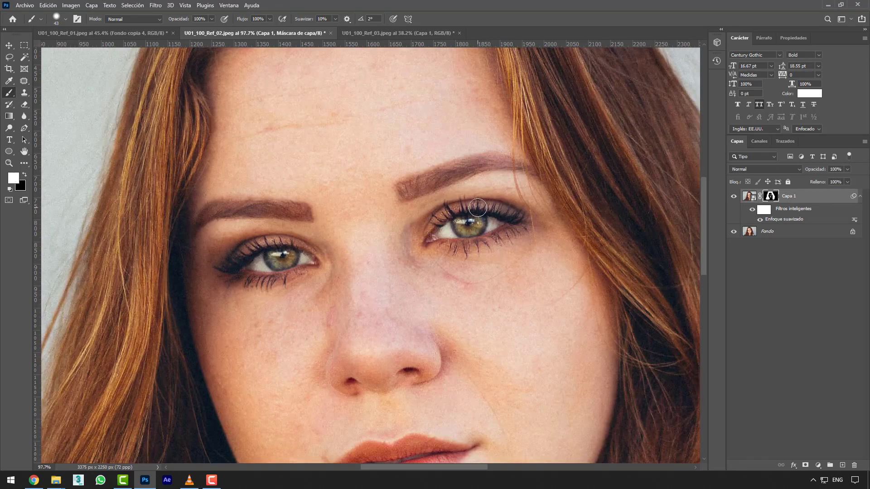
key(ctrl+0)
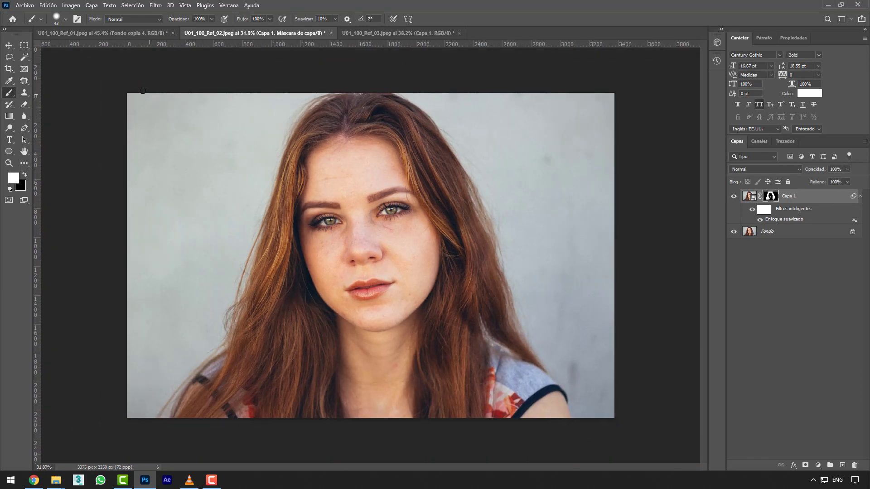
click(9, 45)
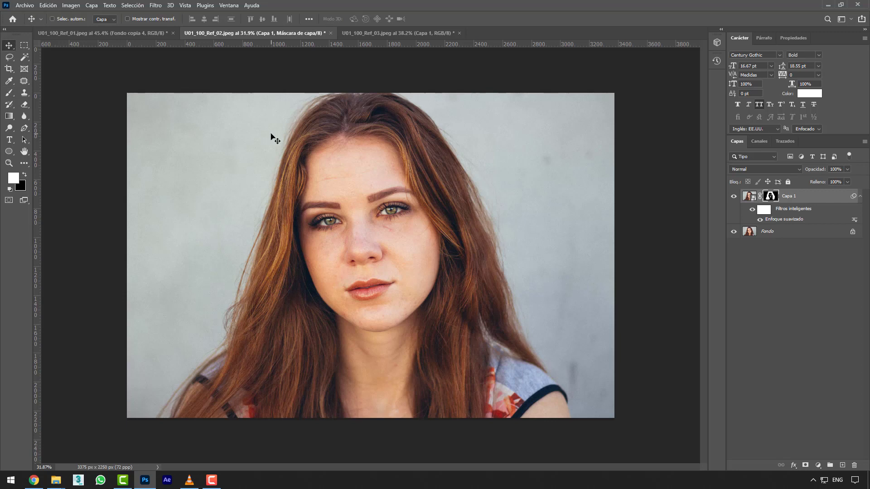